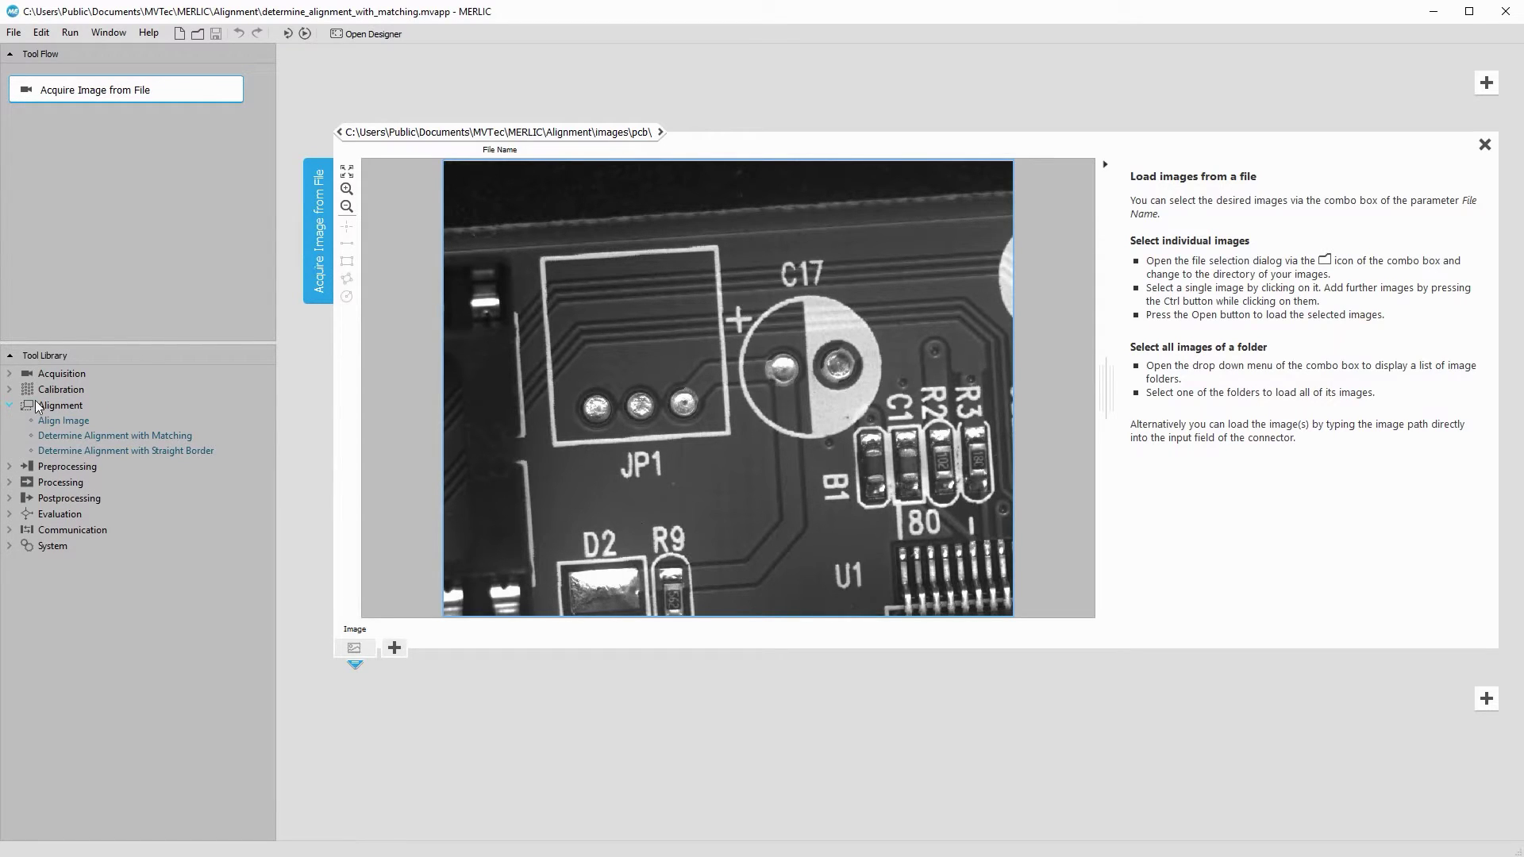
Step through the PCB folder images until a rotated board is shown.
left_click(289, 35)
left_click(289, 35)
left_click(291, 38)
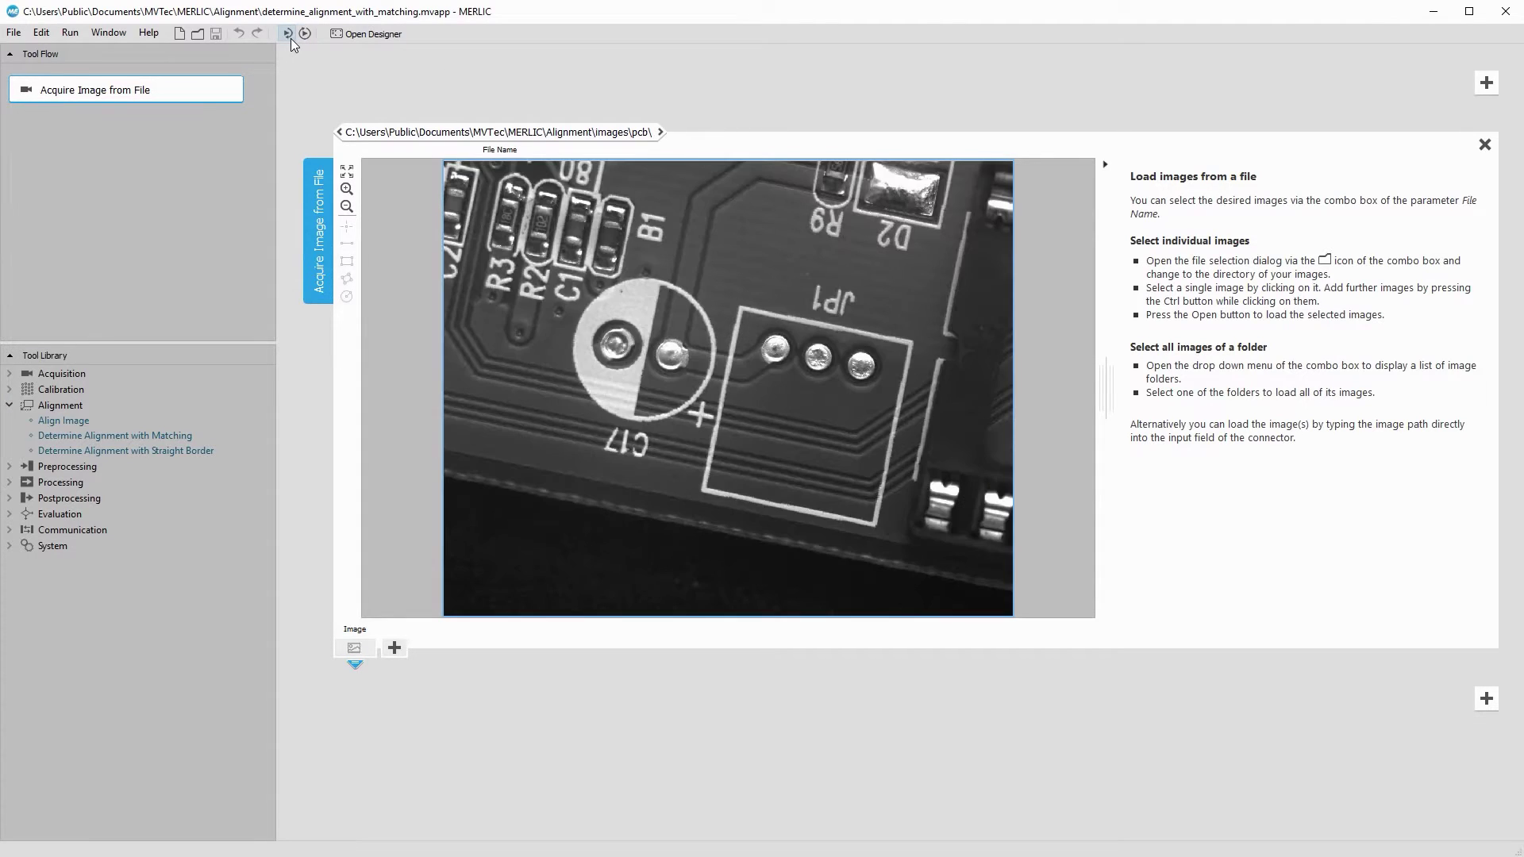
left_click(291, 38)
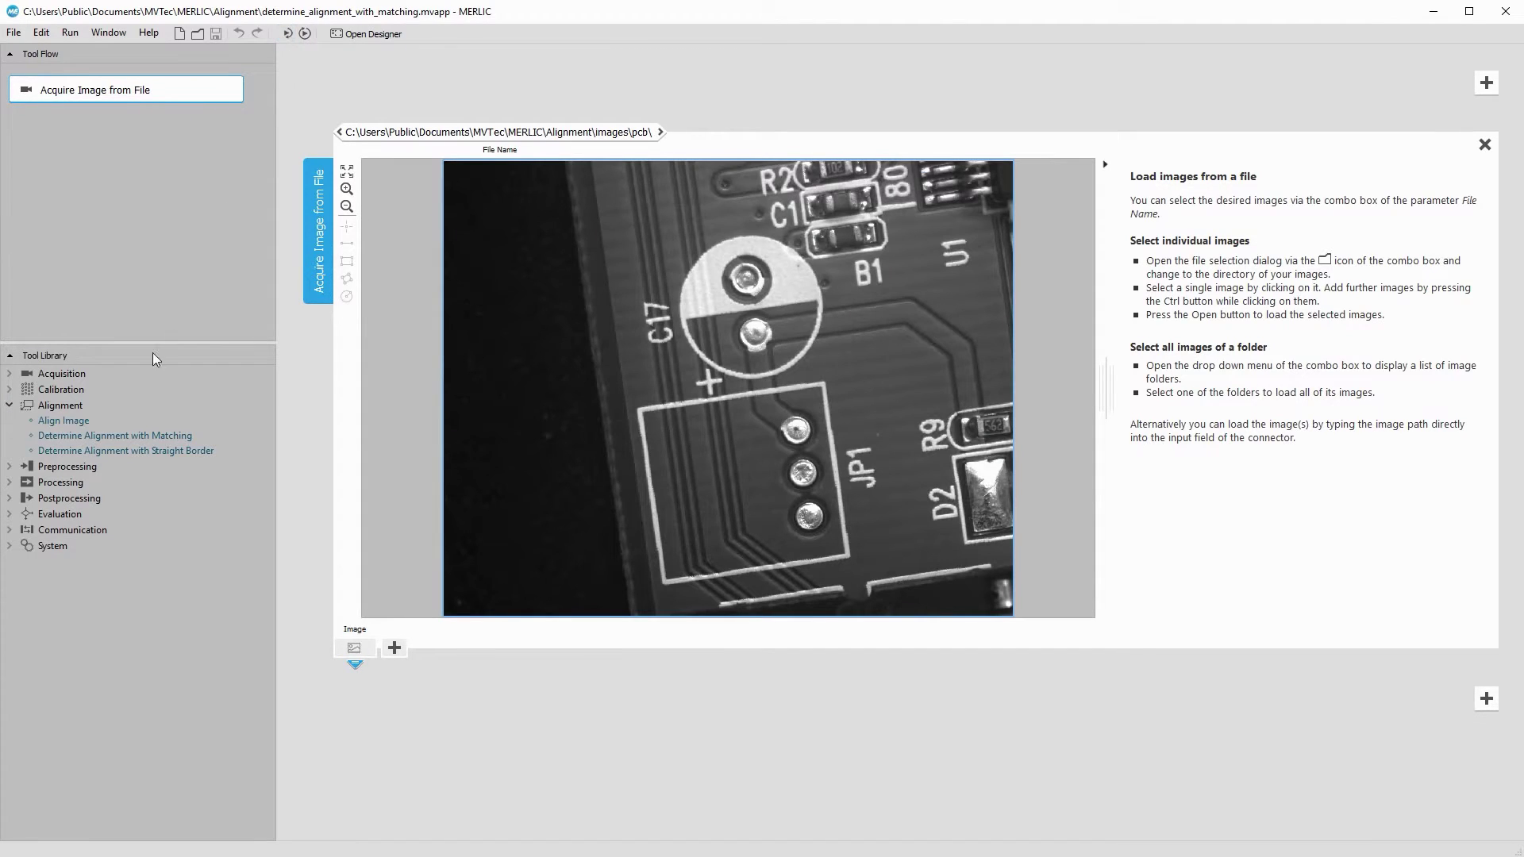
Add an Align Image tool from the Alignment group below Acquire Image from File.
left_click_drag(86, 422, 362, 732)
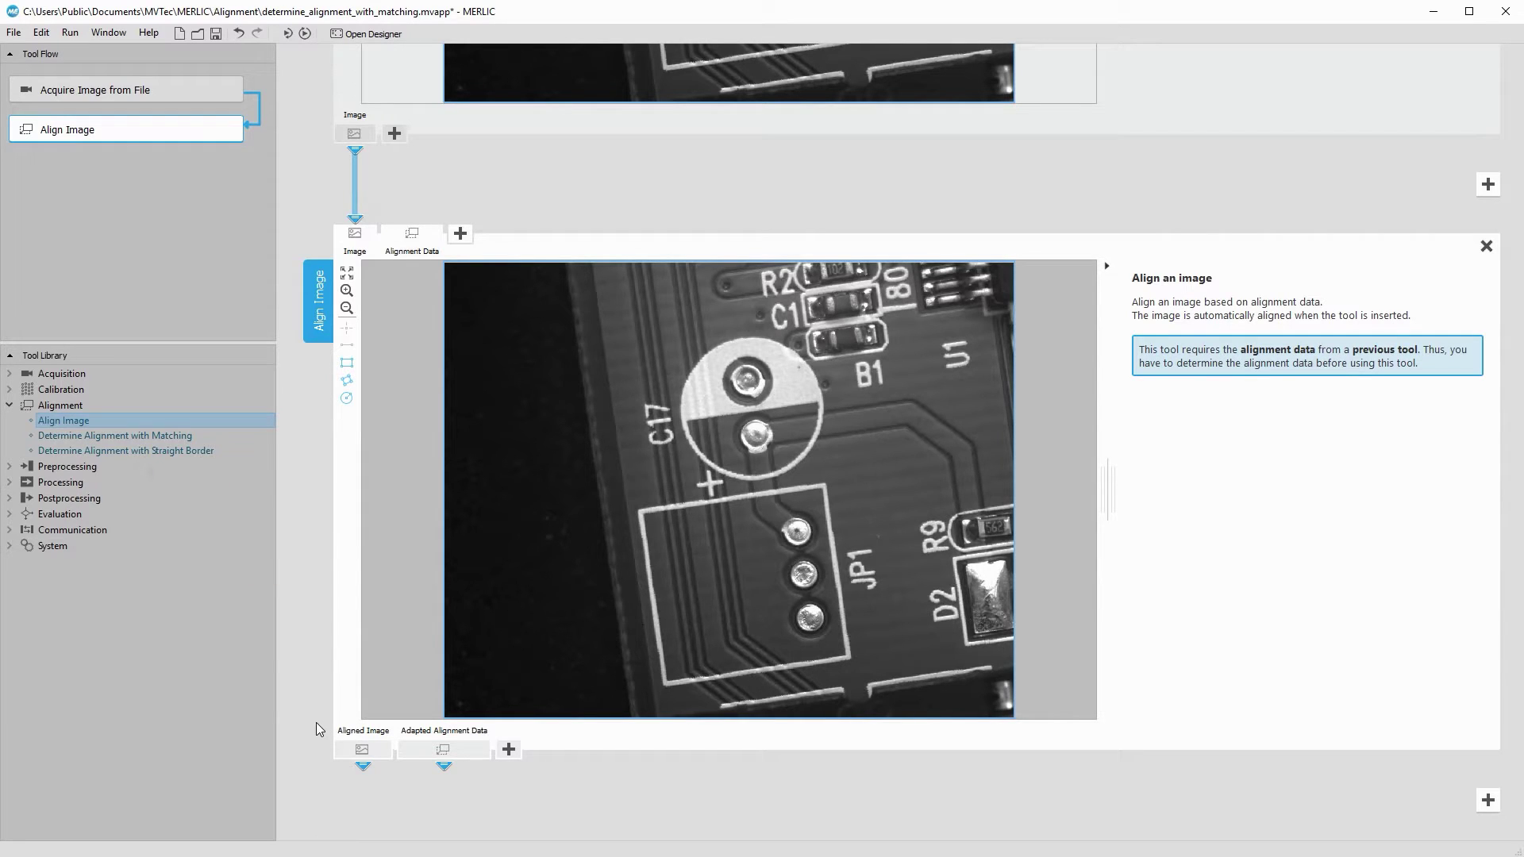
Insert Determine Alignment with Matching before Align Image and use an upright PCB as training image.
left_click_drag(203, 436, 469, 193)
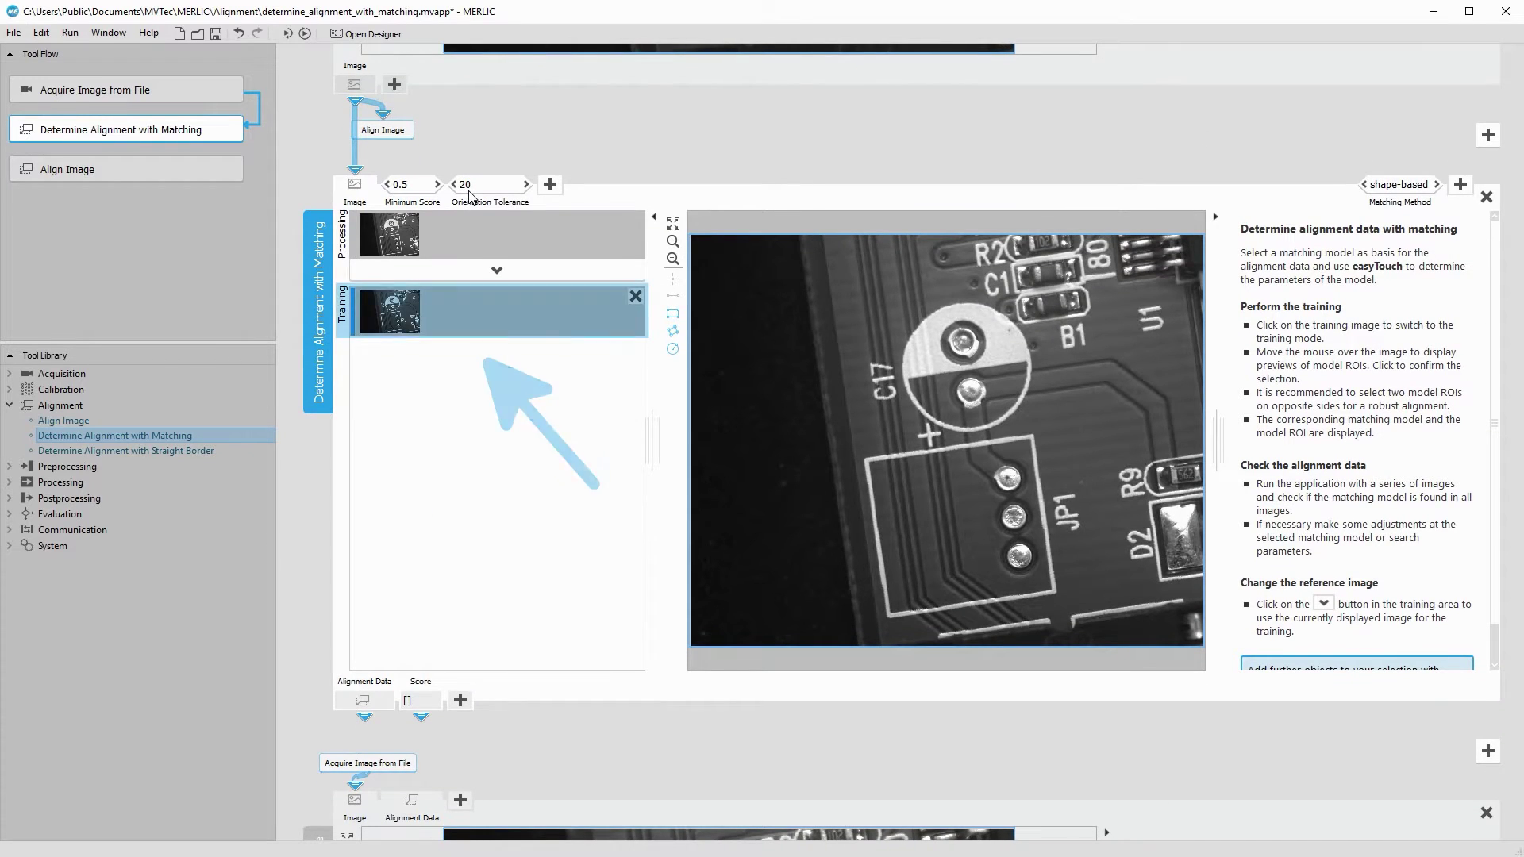
left_click(286, 34)
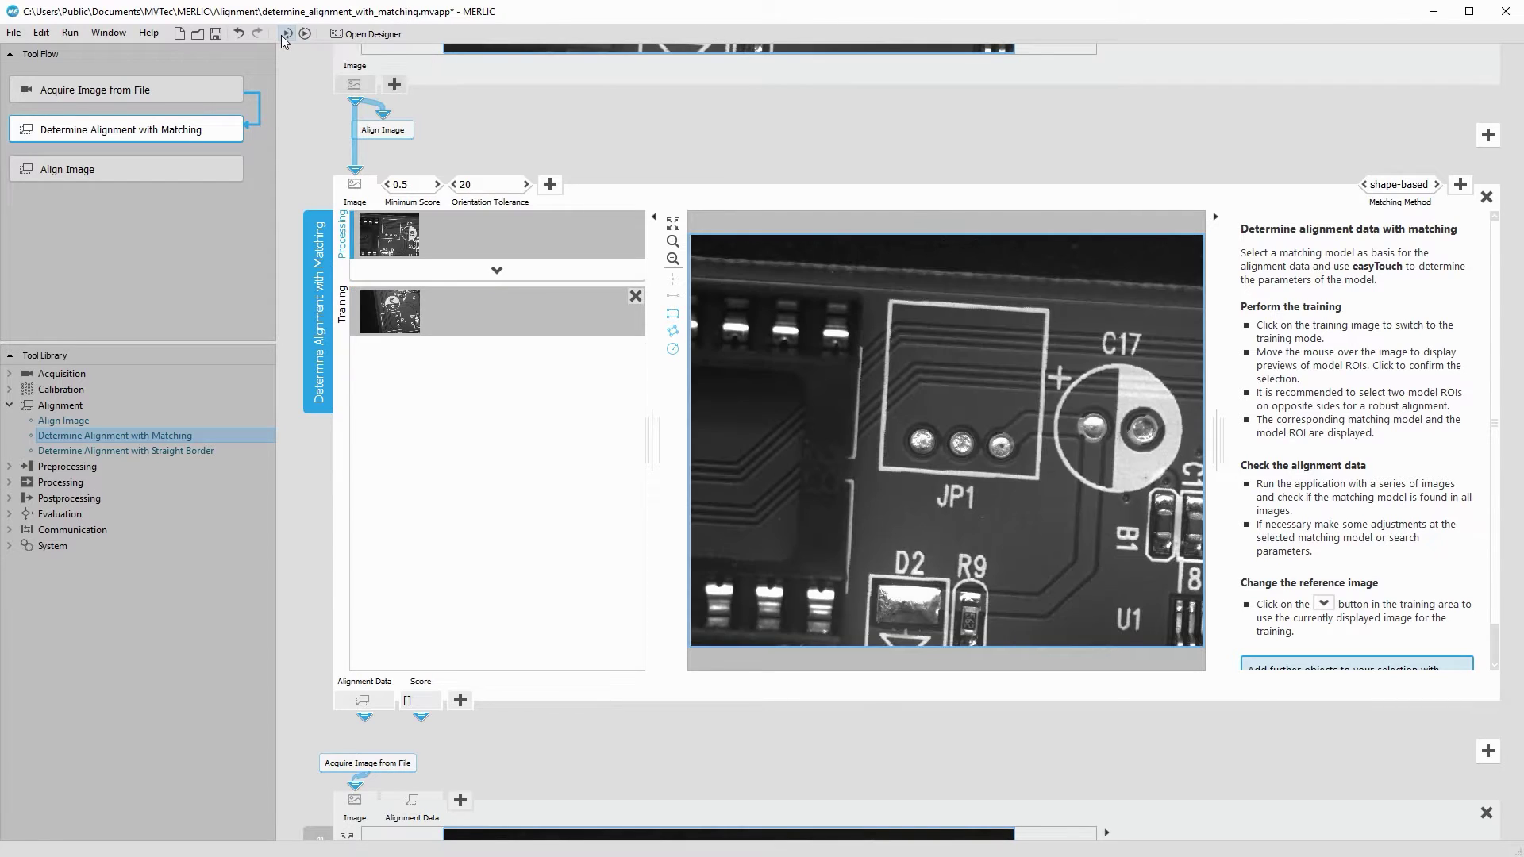
left_click(286, 35)
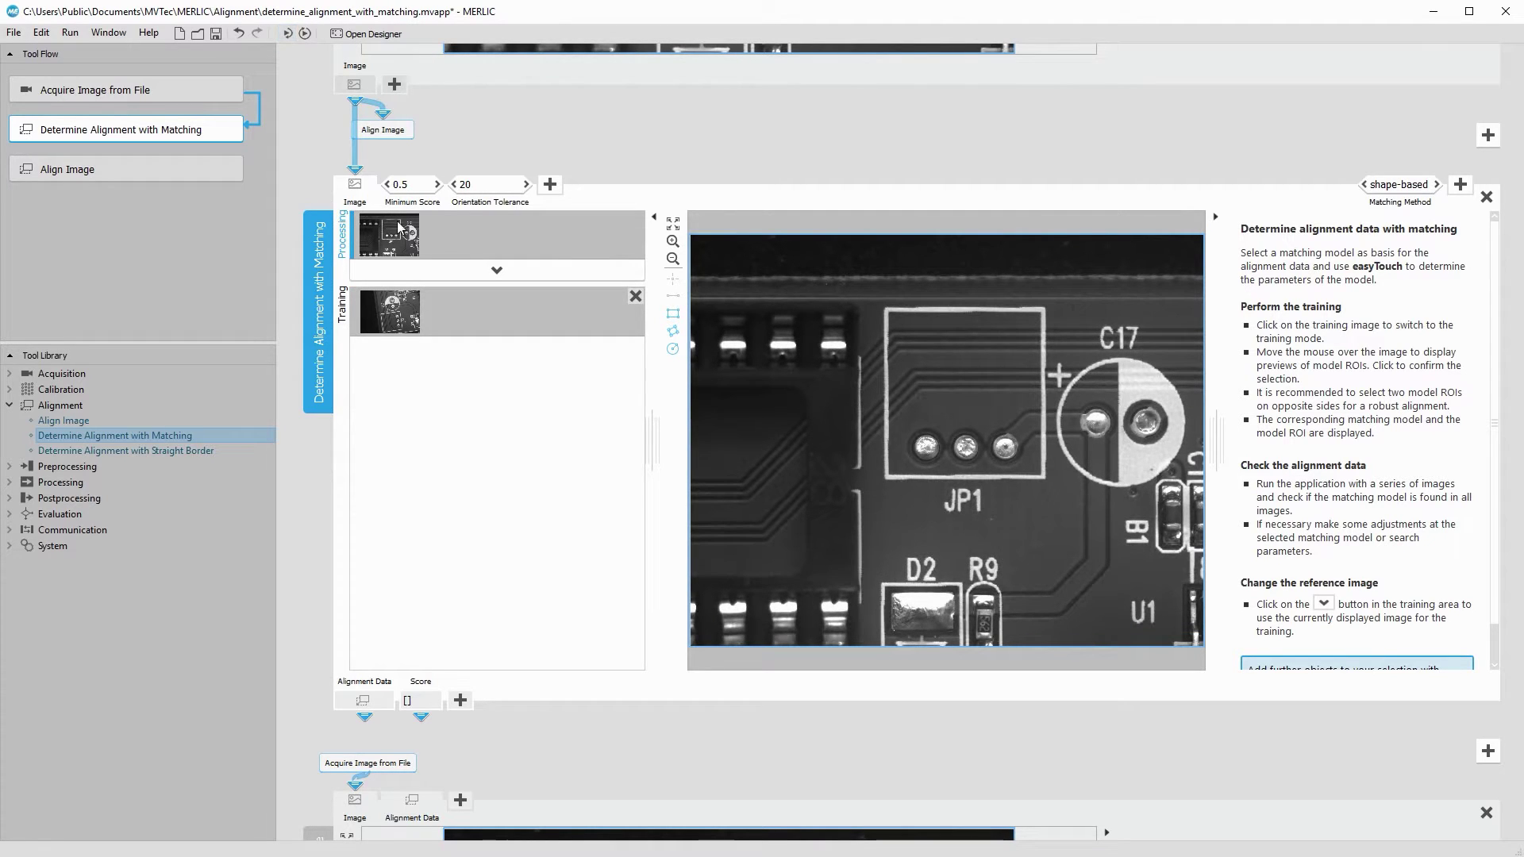
left_click(515, 271)
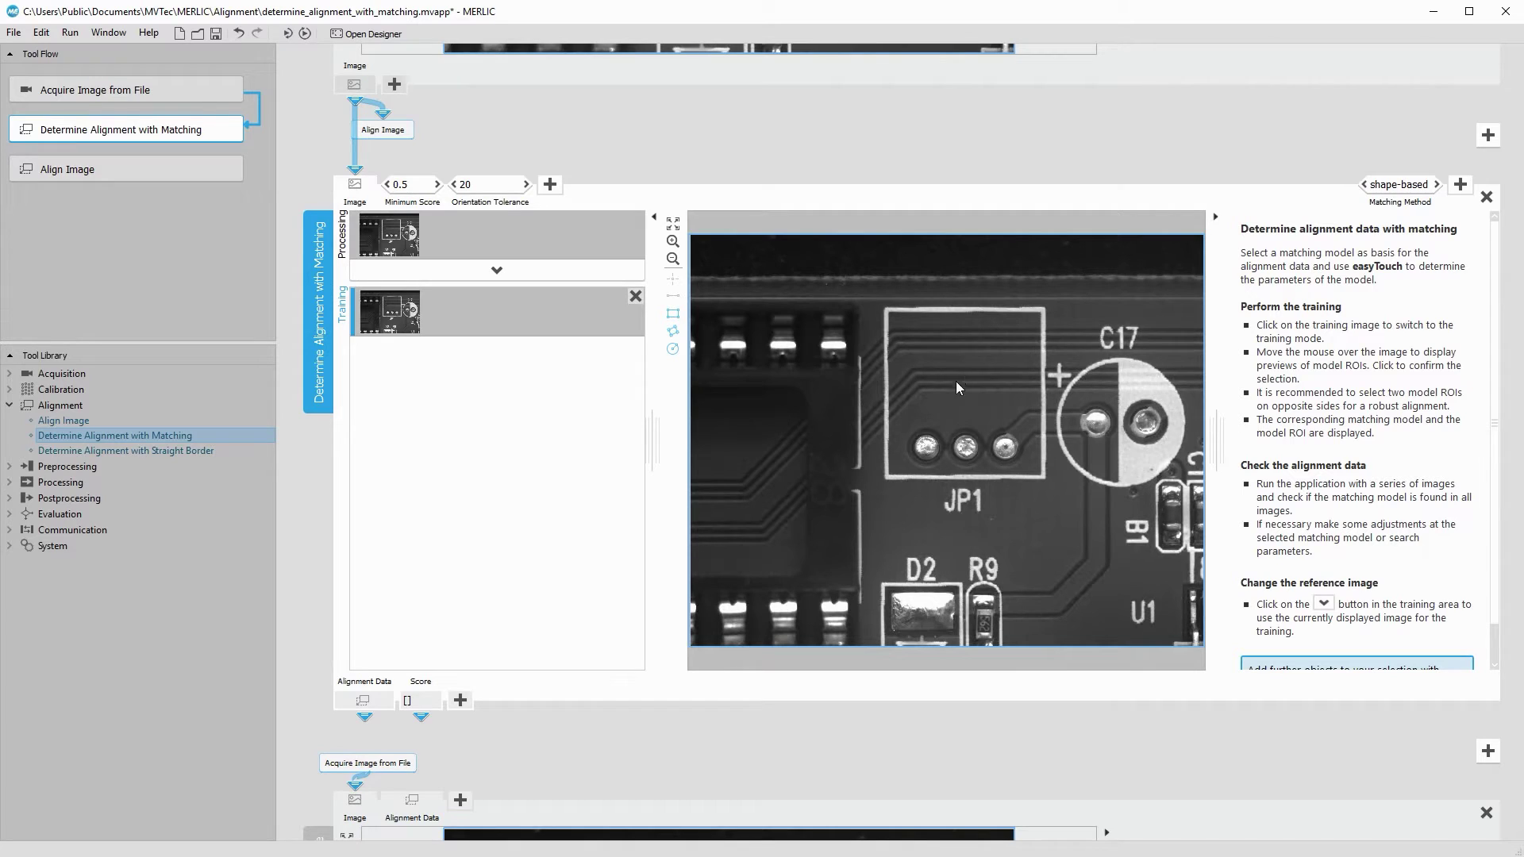
Create a matching model region around the JP1 pads and zoom in to inspect it.
left_click(943, 431)
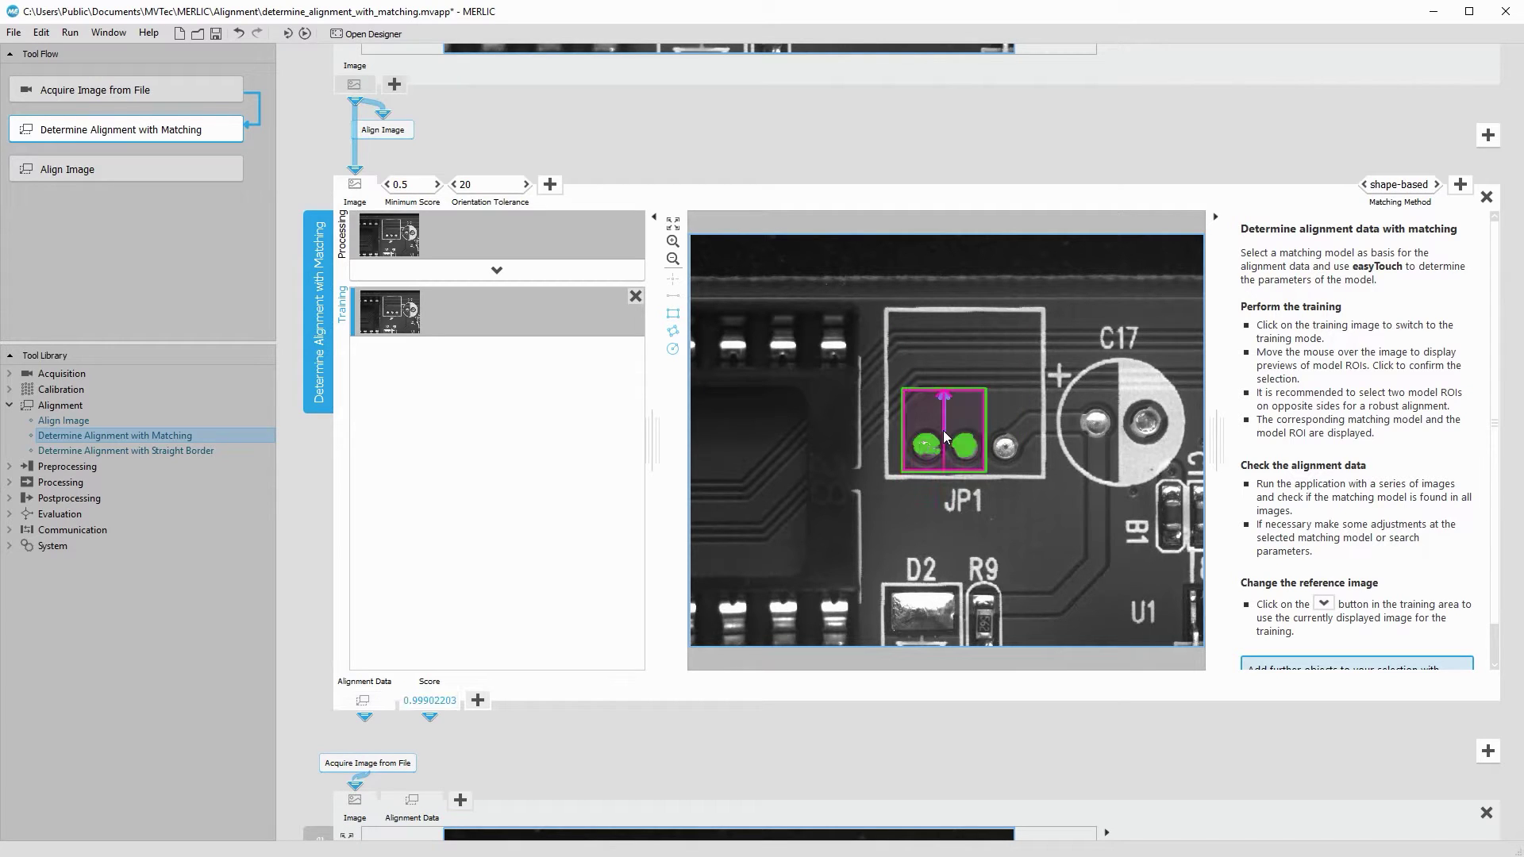
left_click(672, 241)
left_click(673, 243)
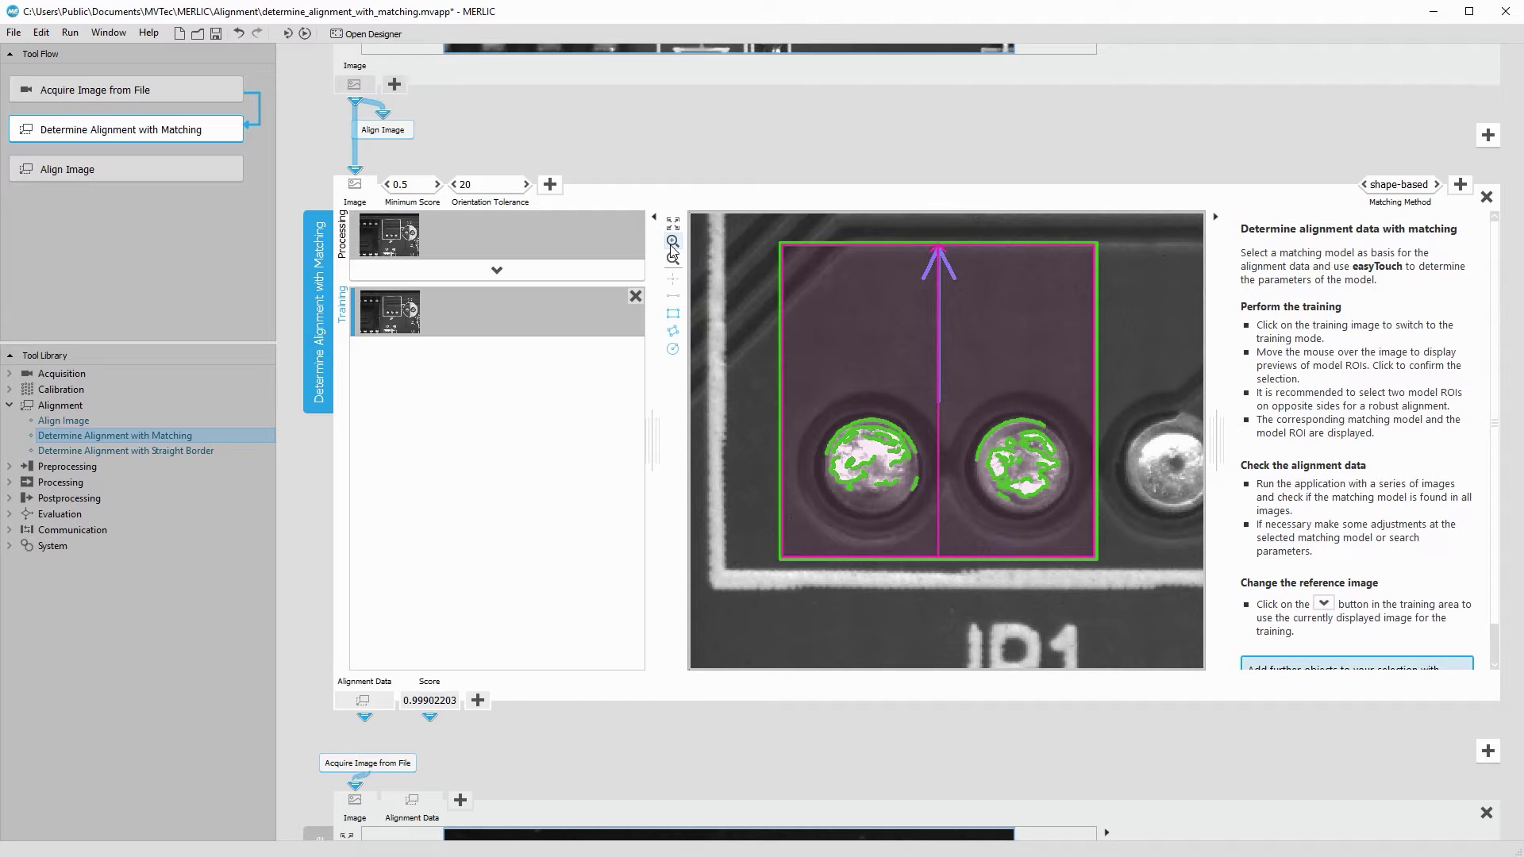
left_click(673, 227)
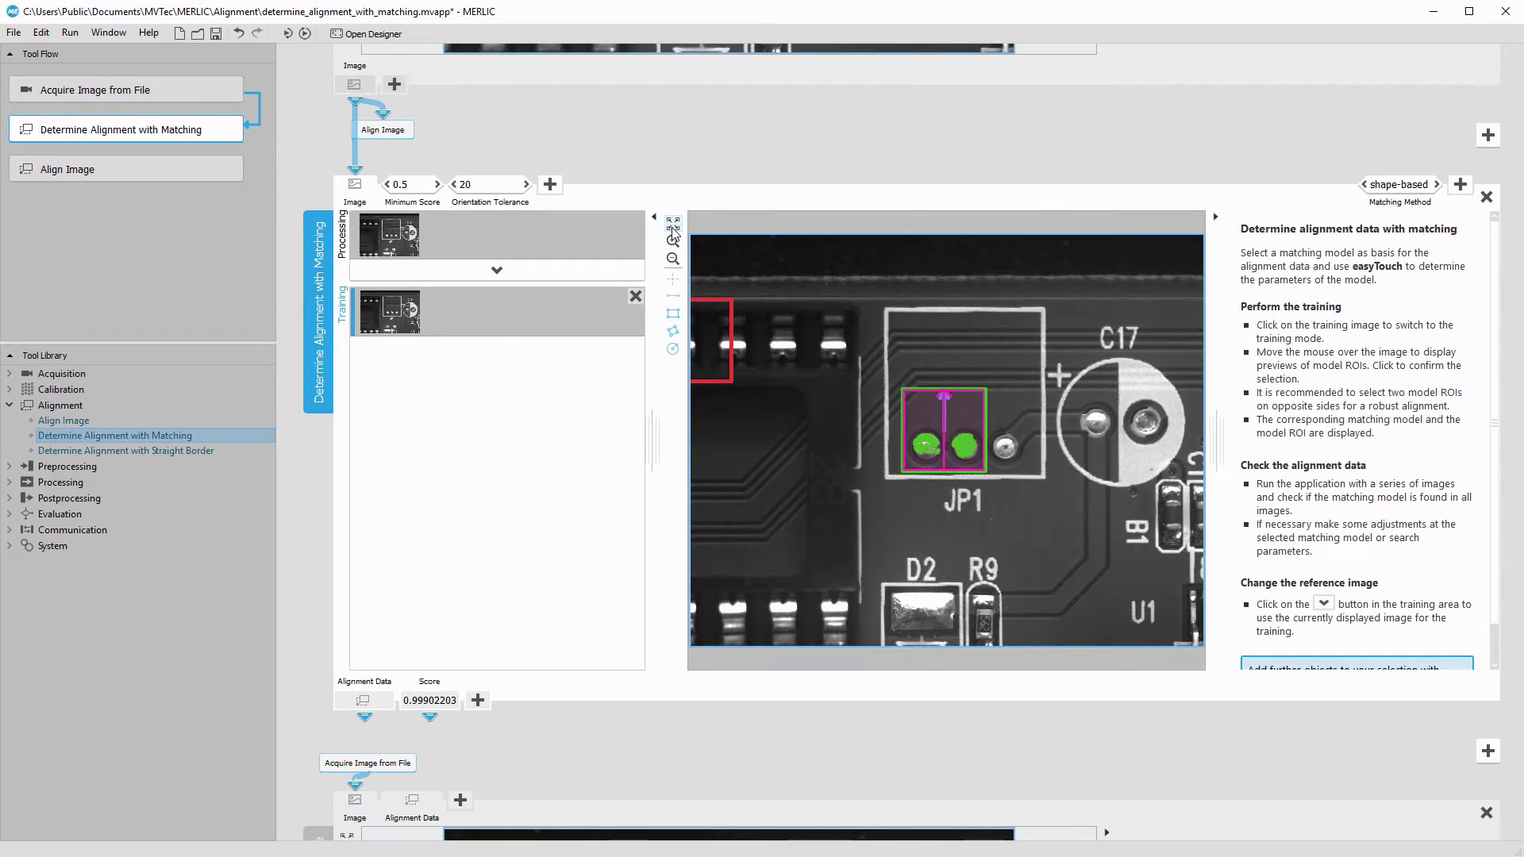
Move the model region beside C17's plus sign, giving a score of 0.99910013.
left_click(1040, 360)
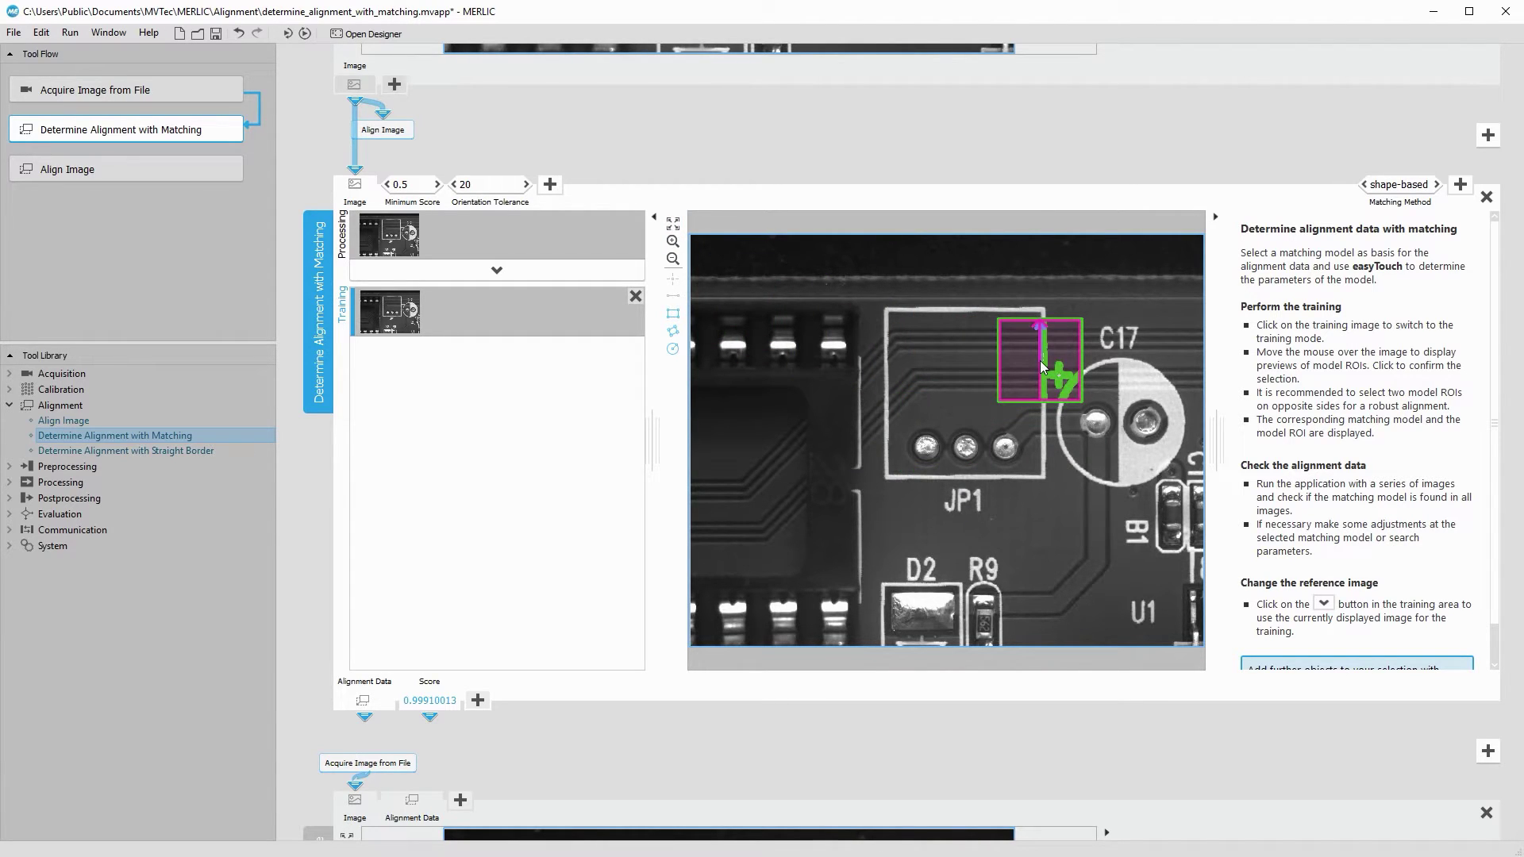
scroll(992, 397, "up", 4)
scroll(863, 391, "down", 2)
left_click_drag(759, 465, 754, 478)
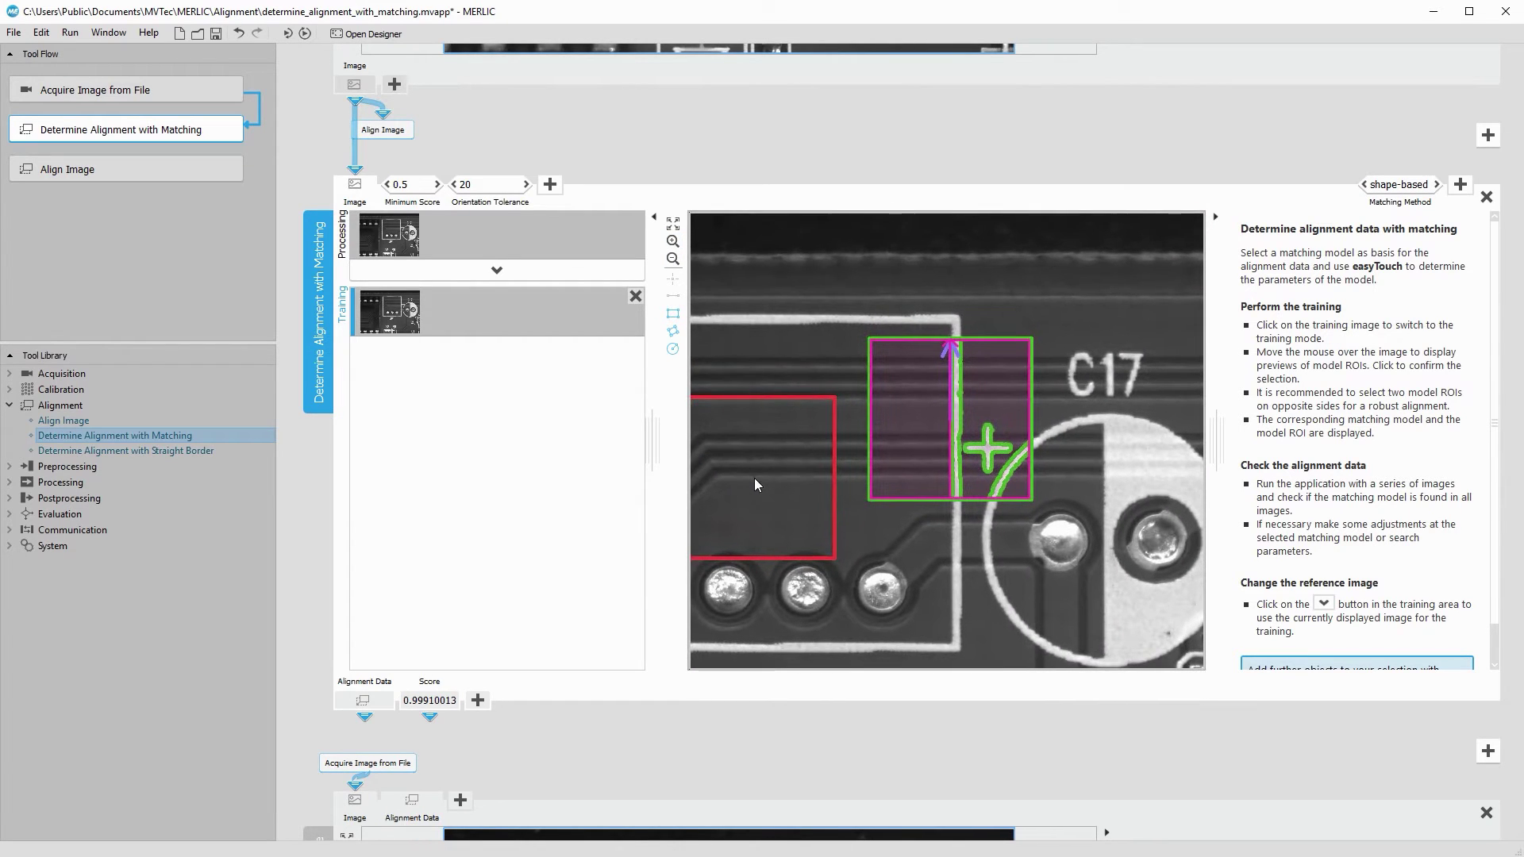
left_click(673, 243)
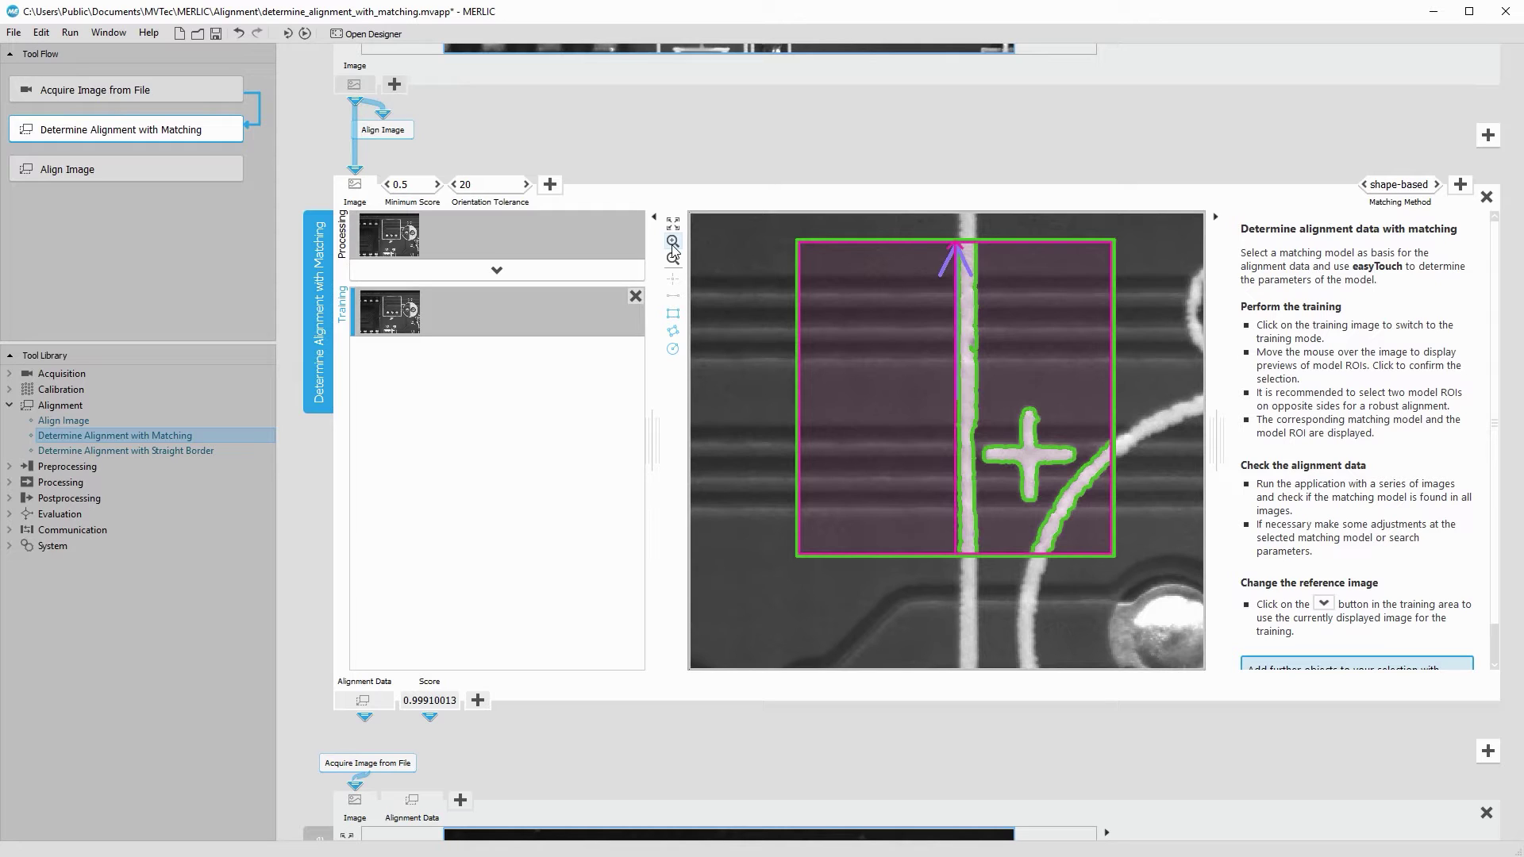
left_click(673, 223)
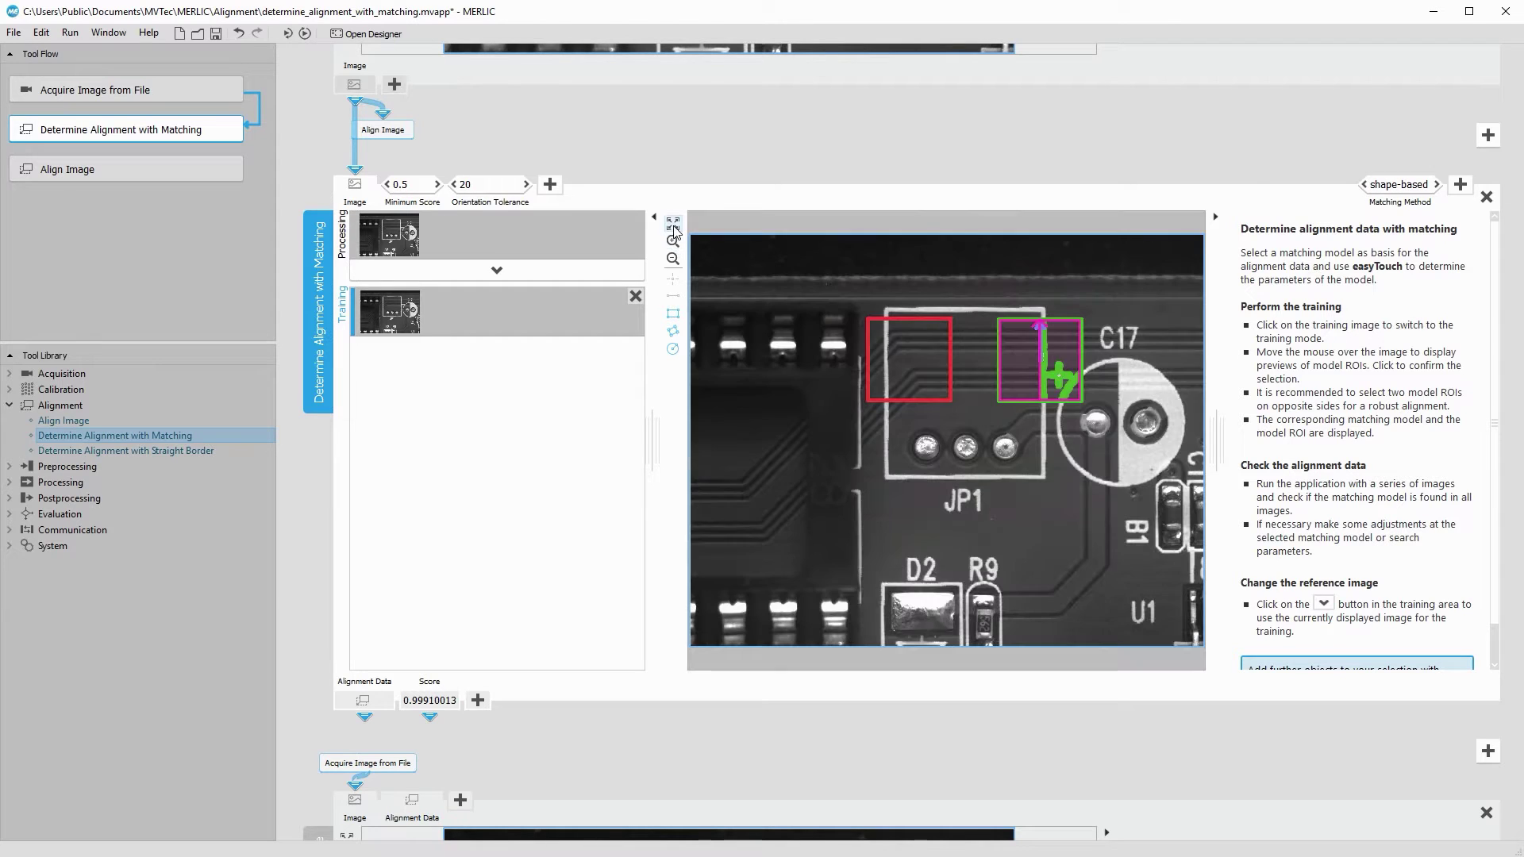
Test the match on eight more PCB images, ending on a rotated board scoring 0.64462955.
left_click(289, 37)
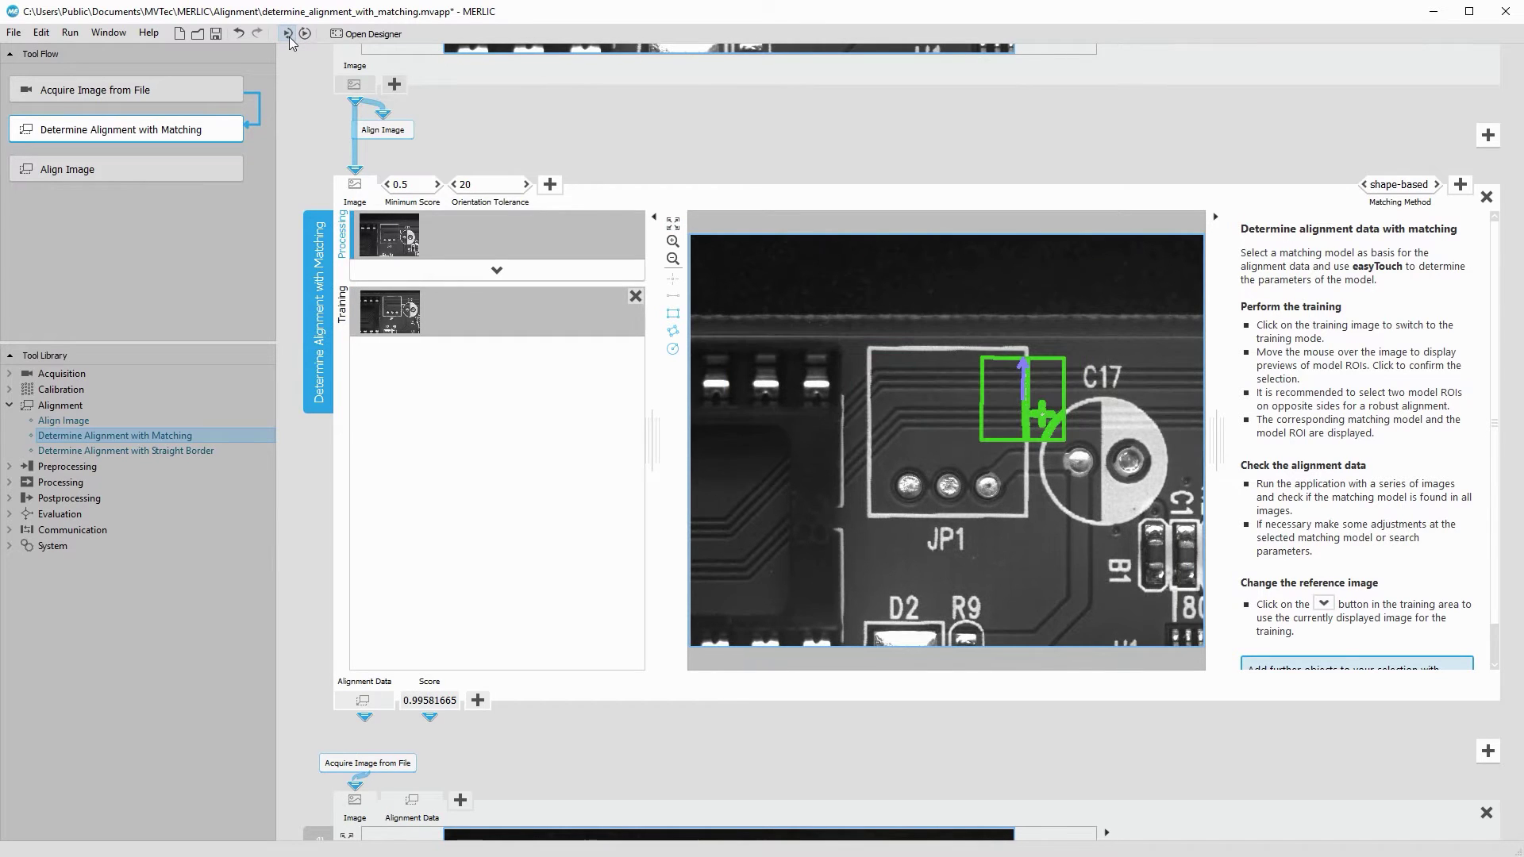
left_click(289, 37)
left_click(289, 37)
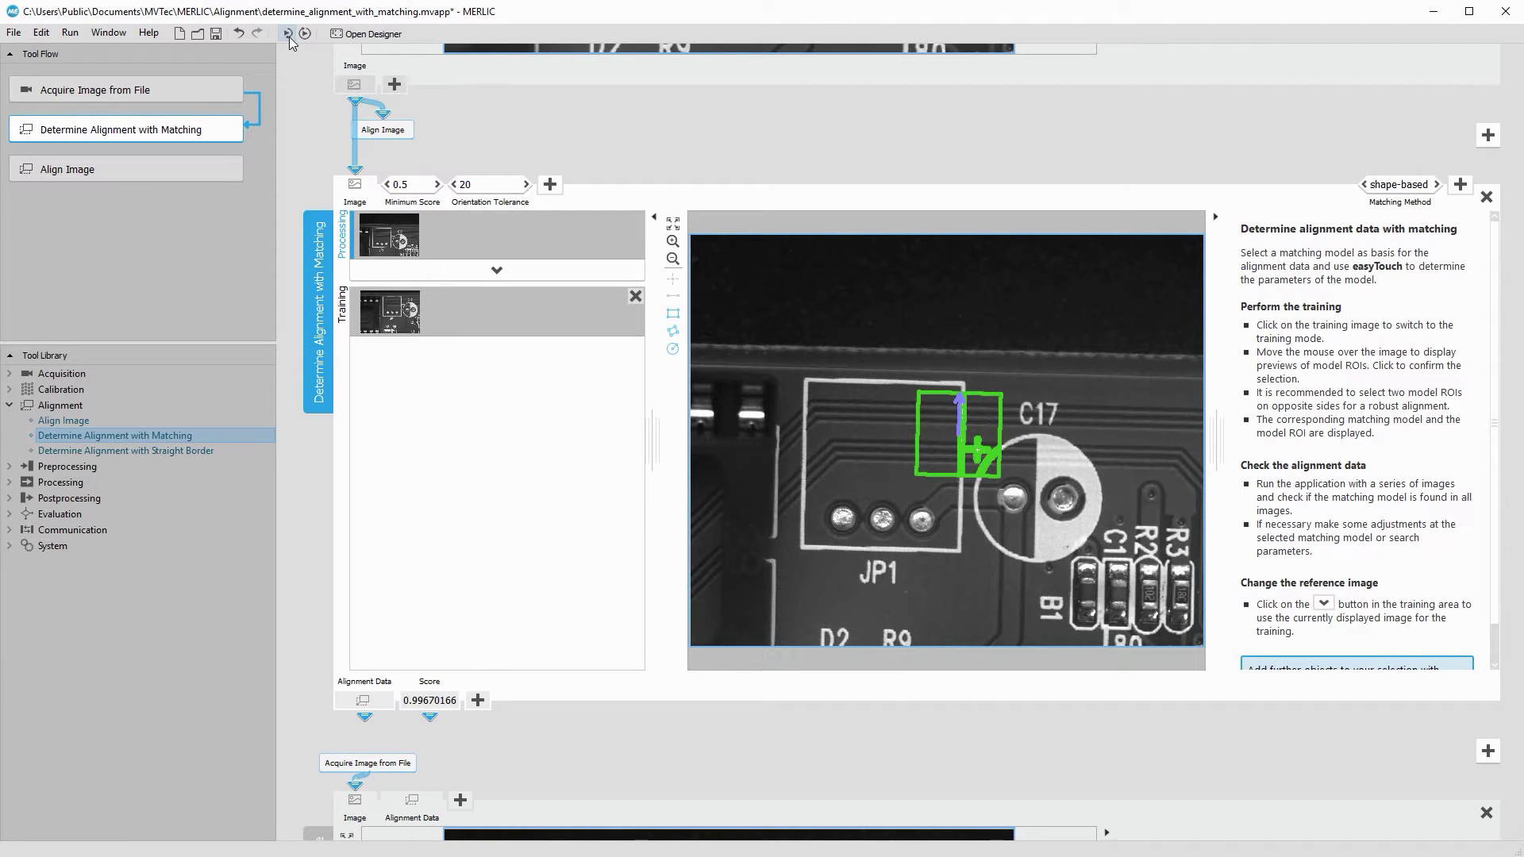
left_click(289, 36)
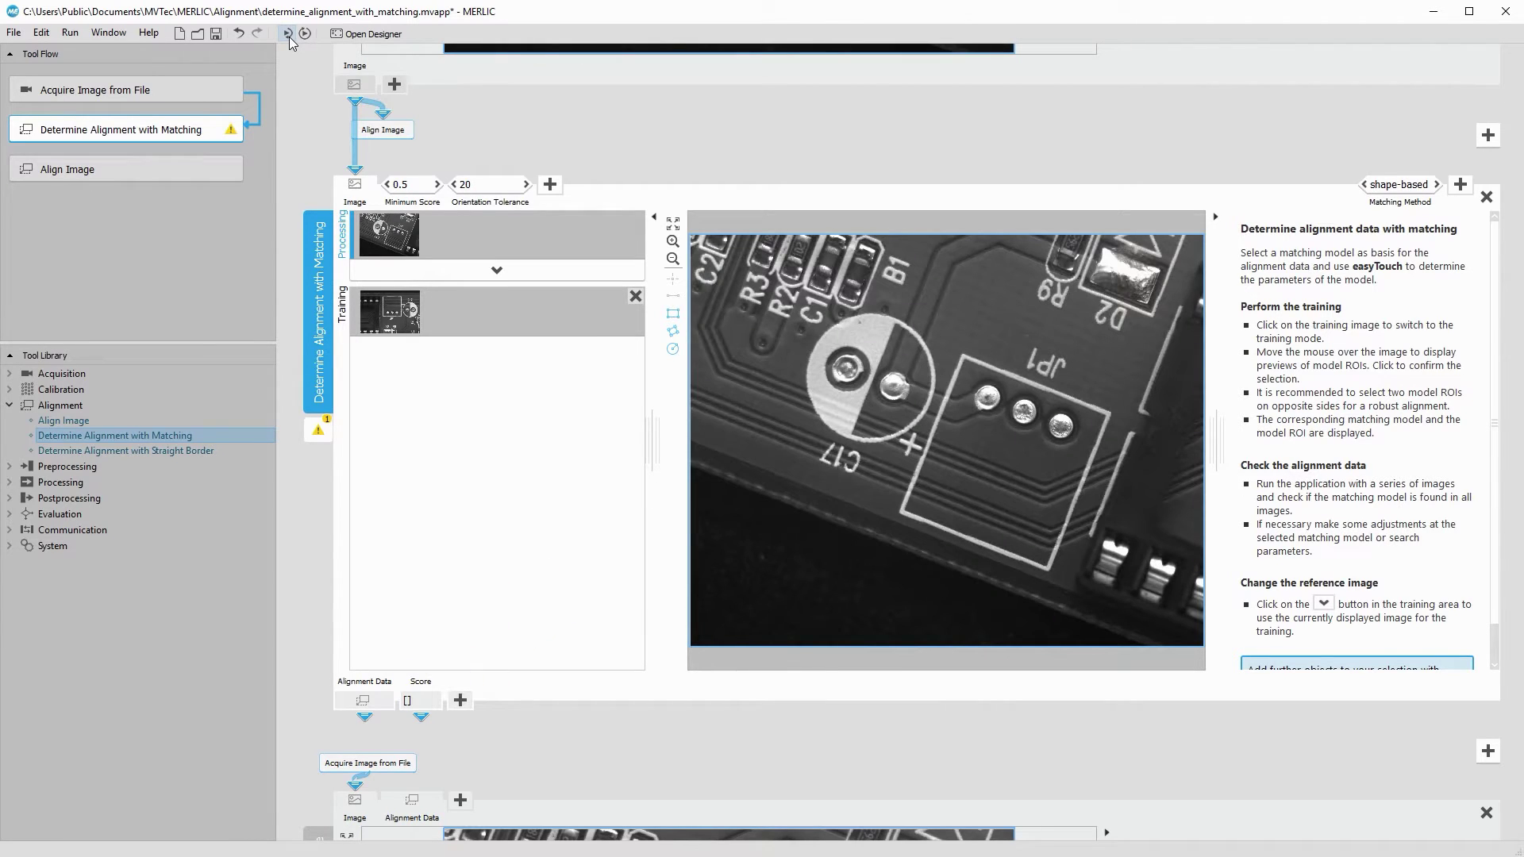
left_click(289, 37)
left_click(289, 37)
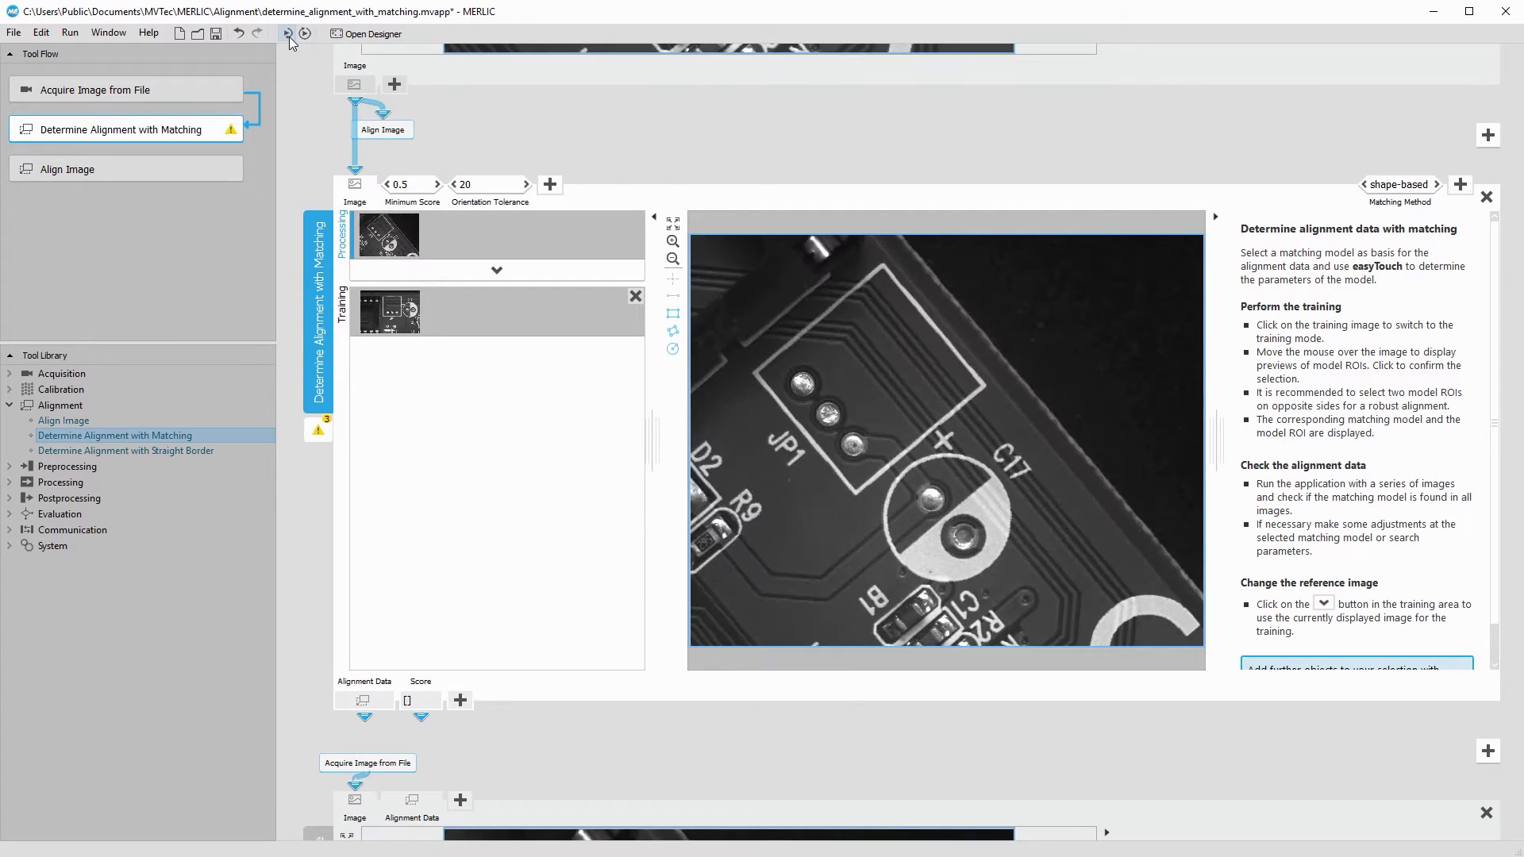
left_click(289, 37)
left_click(289, 36)
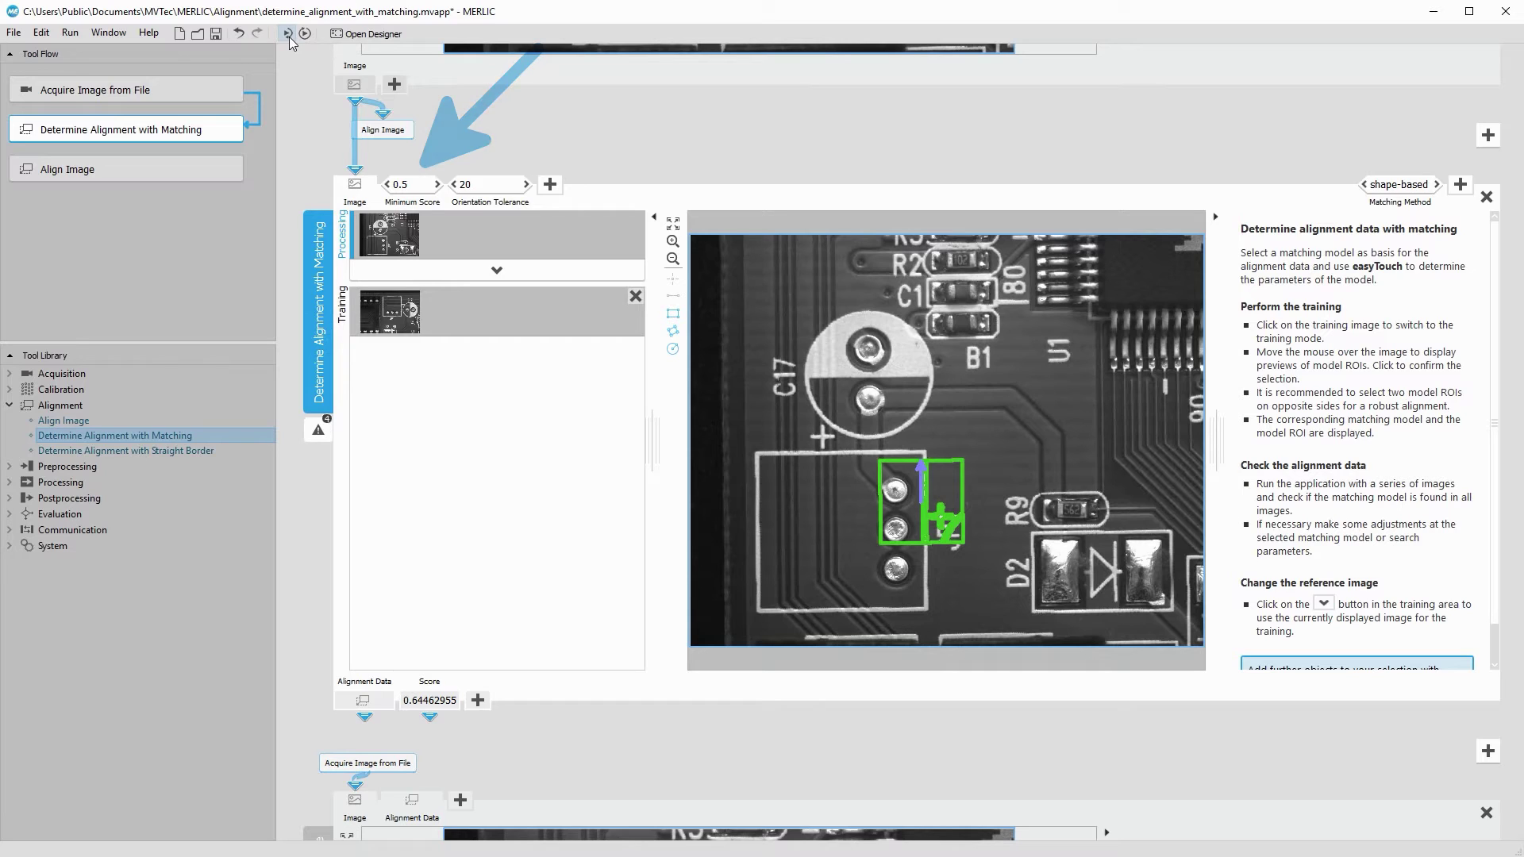
Set Minimum Score to 0.701 and Orientation Tolerance to 180, then run the flow over the images.
left_click(401, 184)
left_click_drag(412, 153, 450, 155)
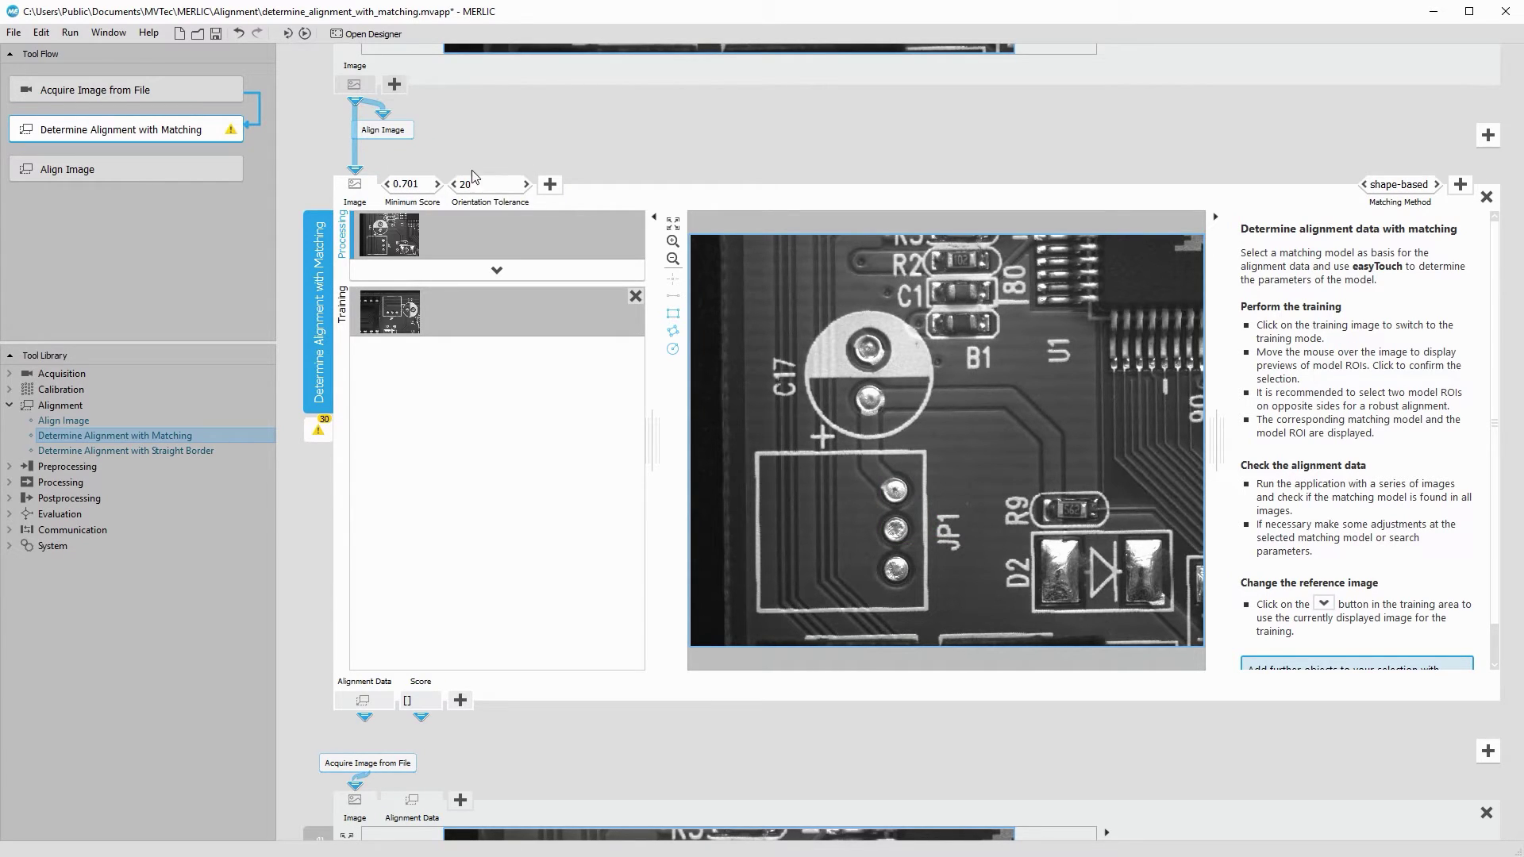
left_click(479, 184)
left_click(433, 156)
left_click_drag(434, 157, 603, 160)
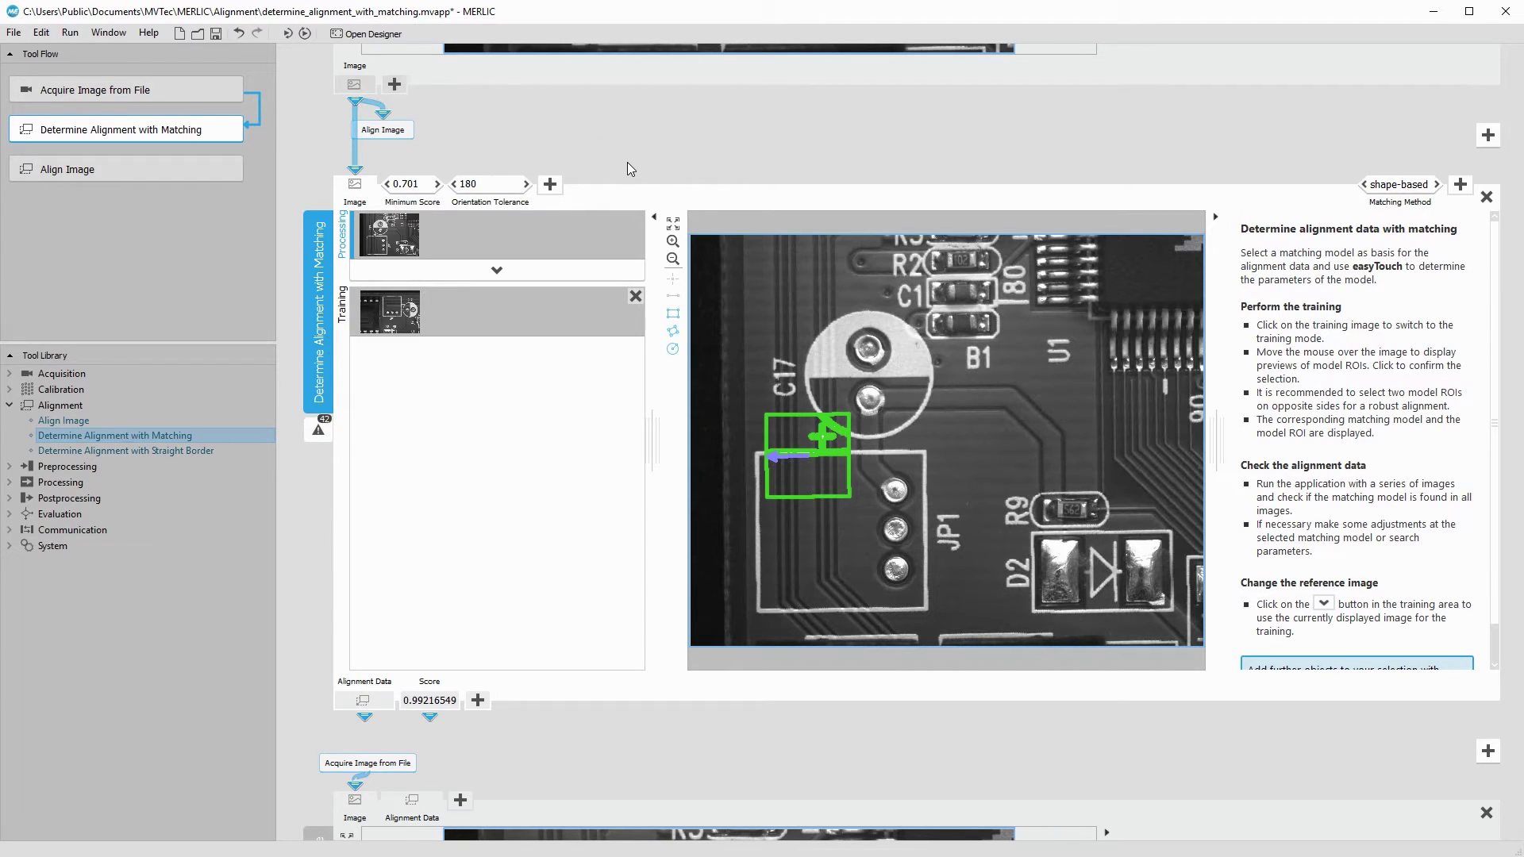
left_click(304, 35)
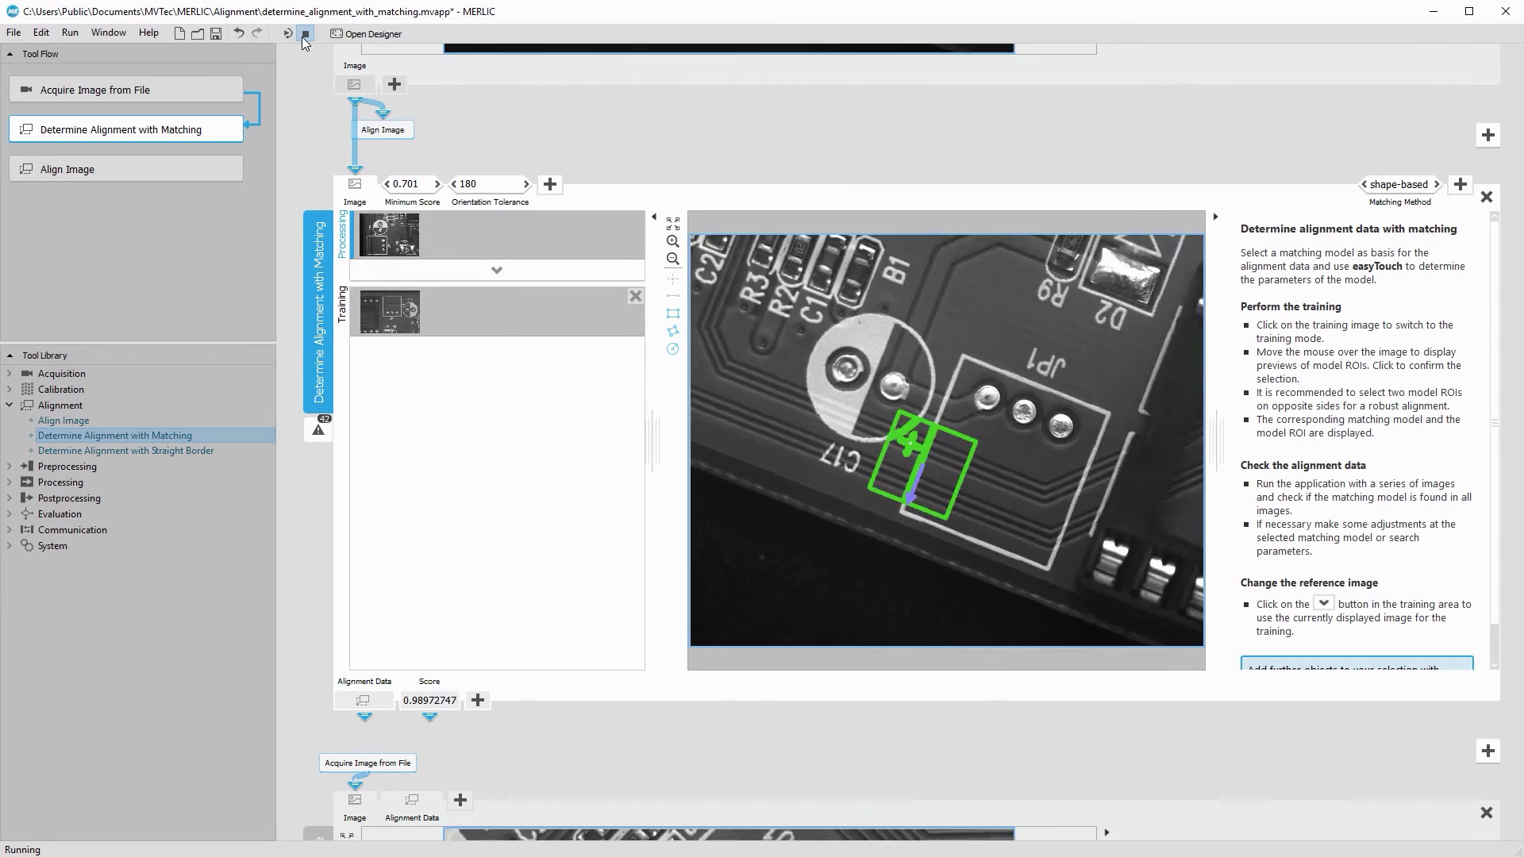
left_click(305, 34)
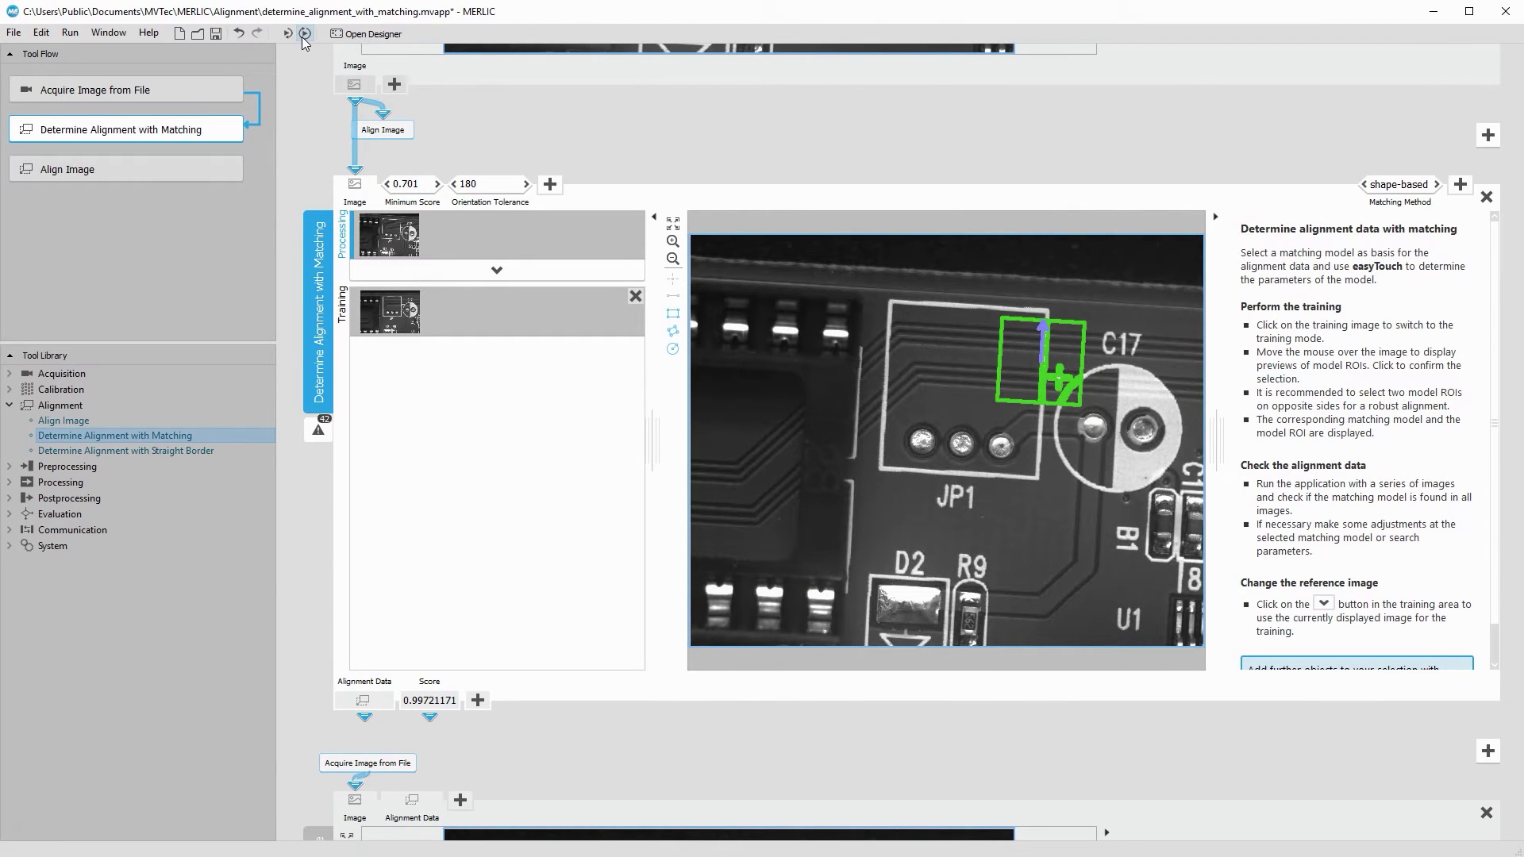
Add a second model region at the JP1 label and connect Alignment Data to Align Image.
left_click(447, 310)
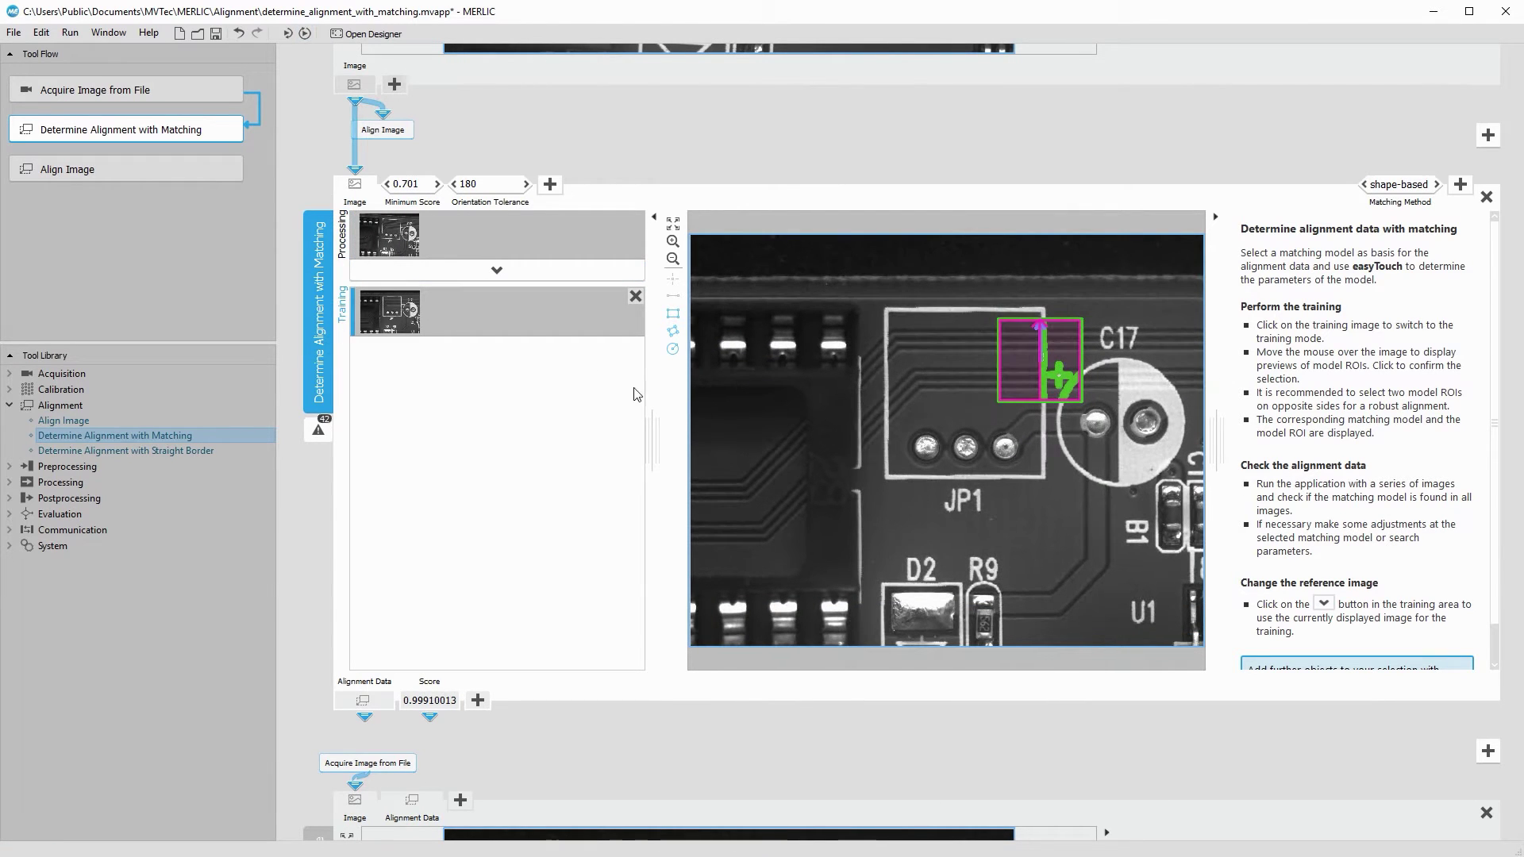
left_click(918, 506)
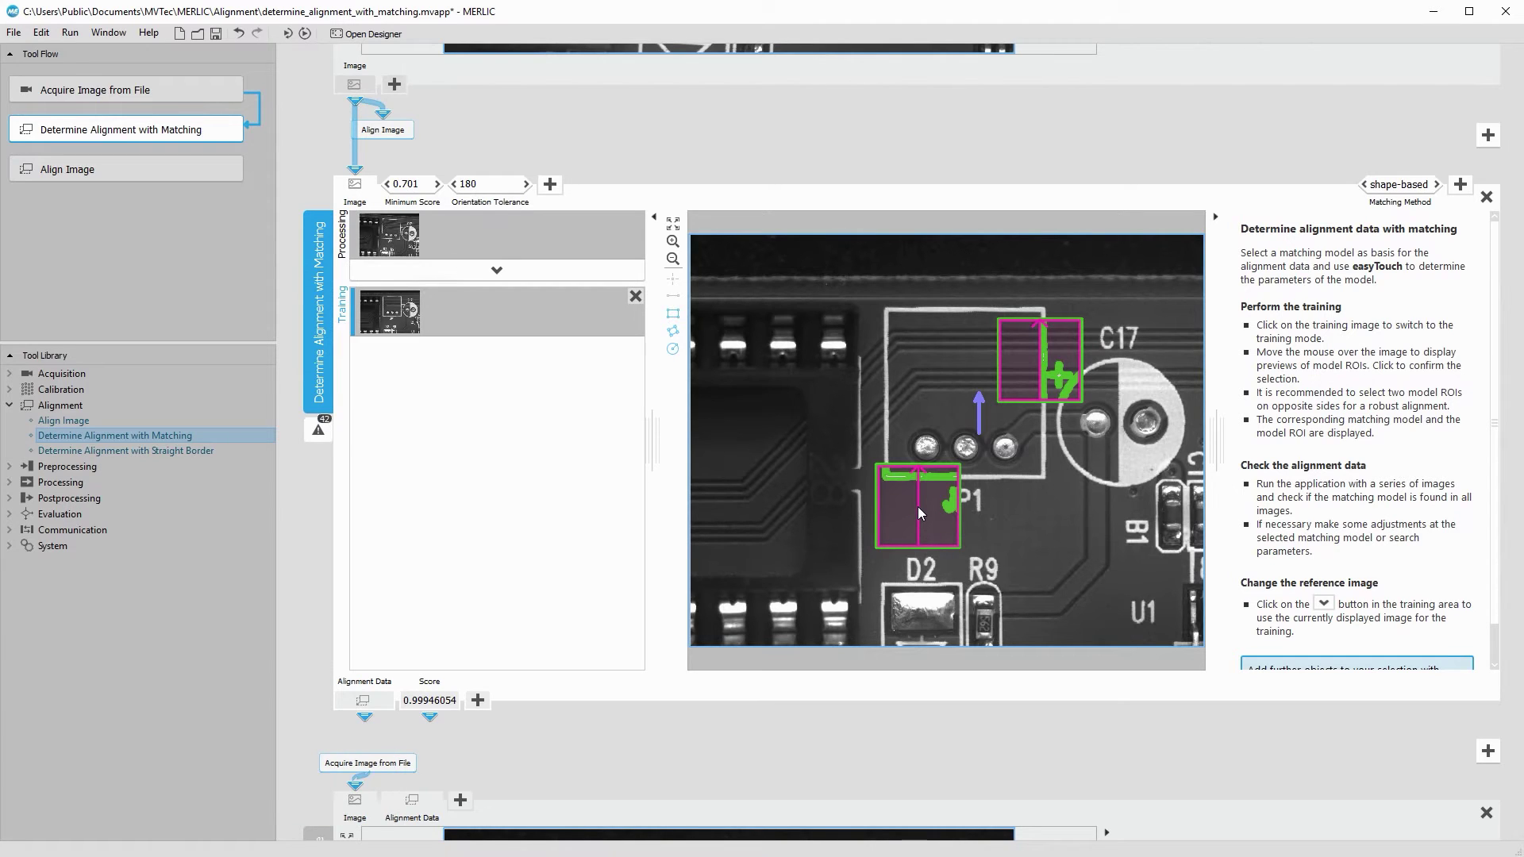
left_click_drag(365, 717, 416, 802)
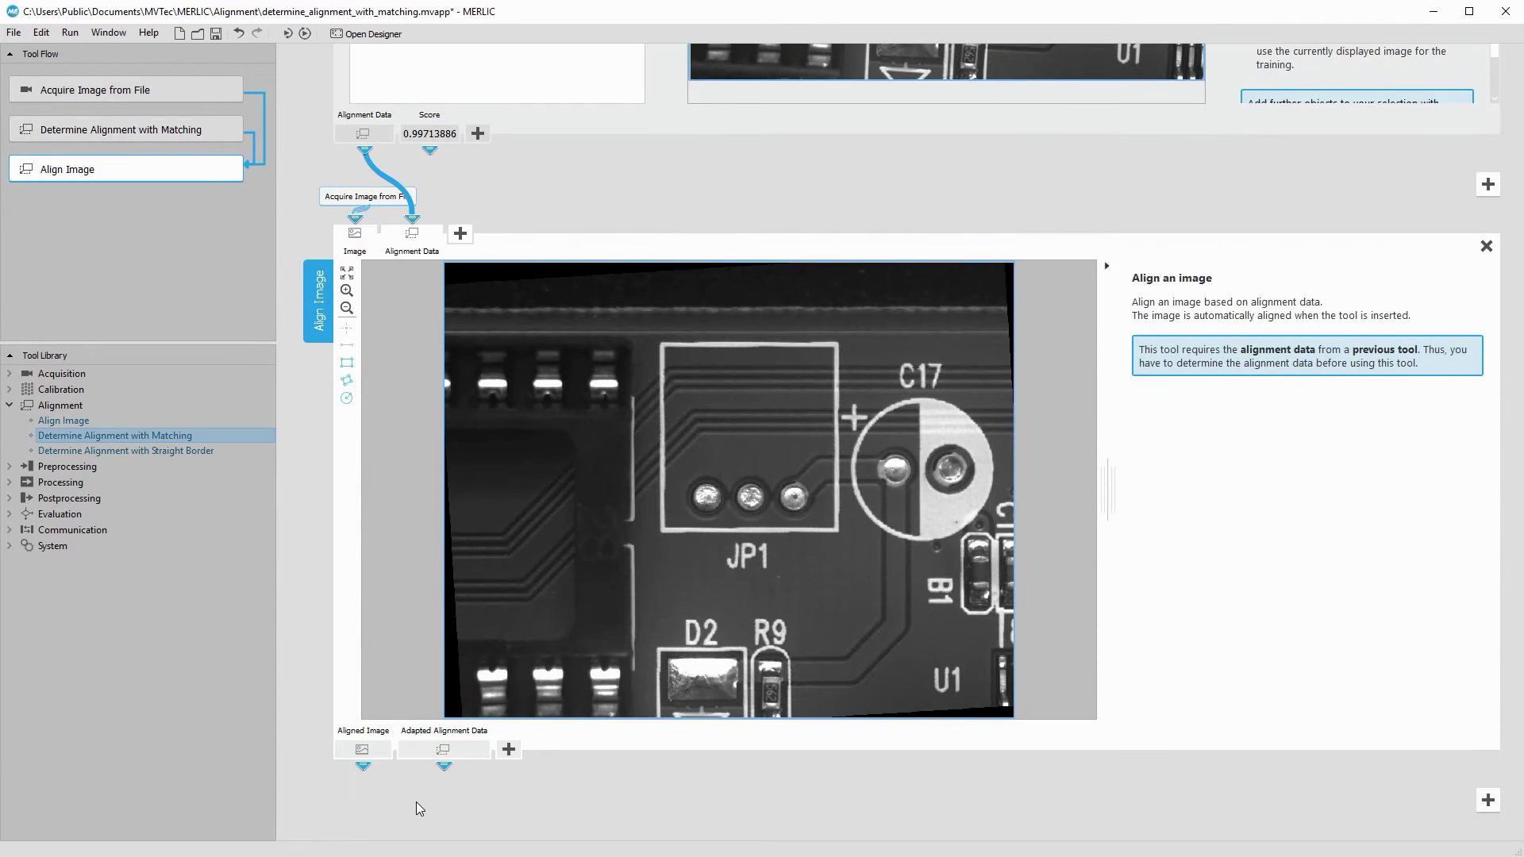
Run the flow continuously to confirm Align Image outputs upright PCBs, then stop it.
left_click(303, 35)
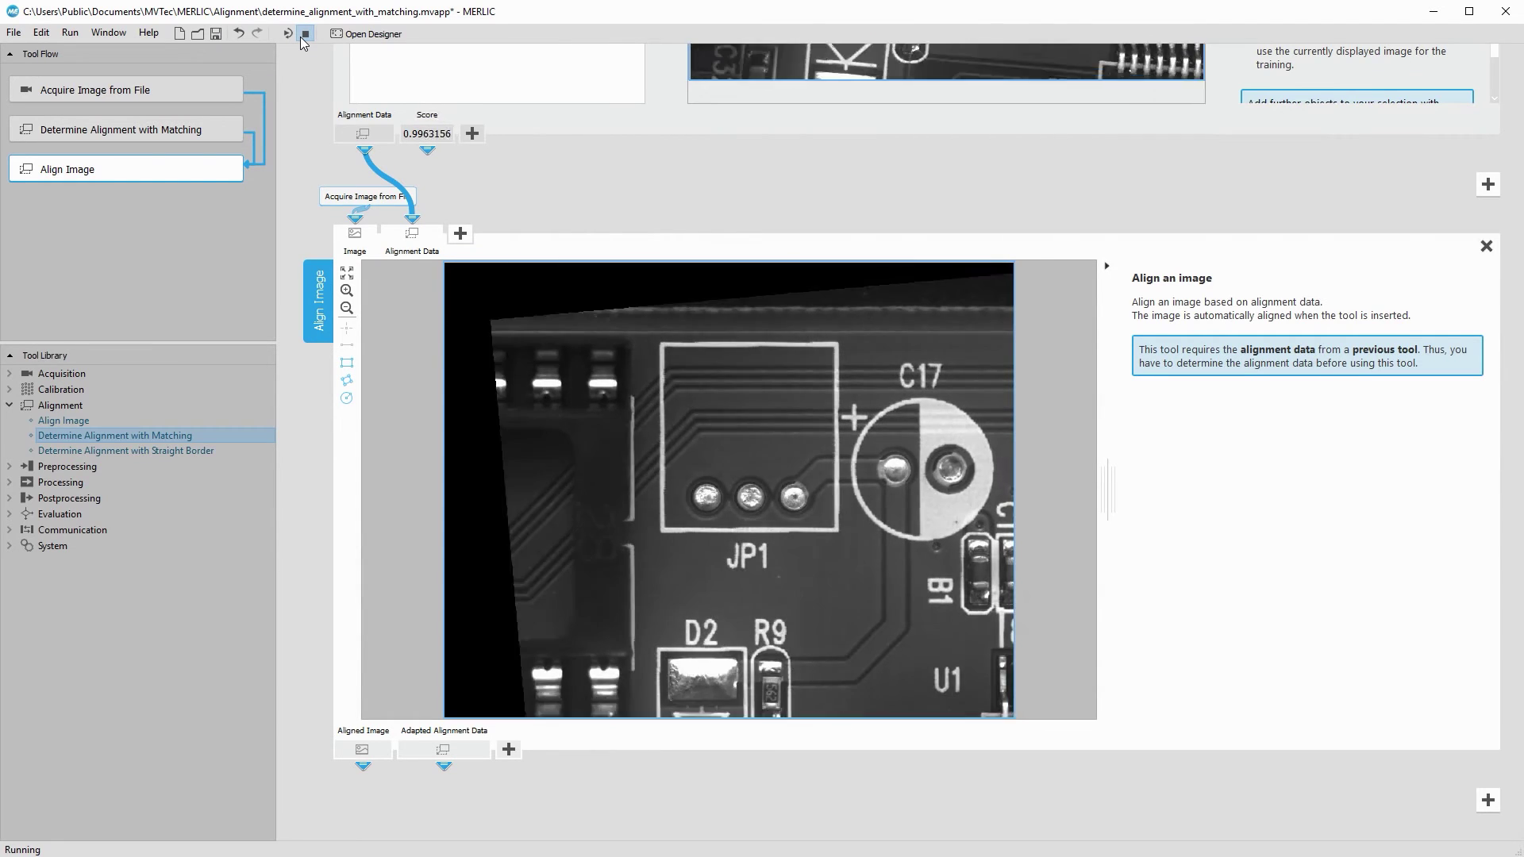
left_click(303, 35)
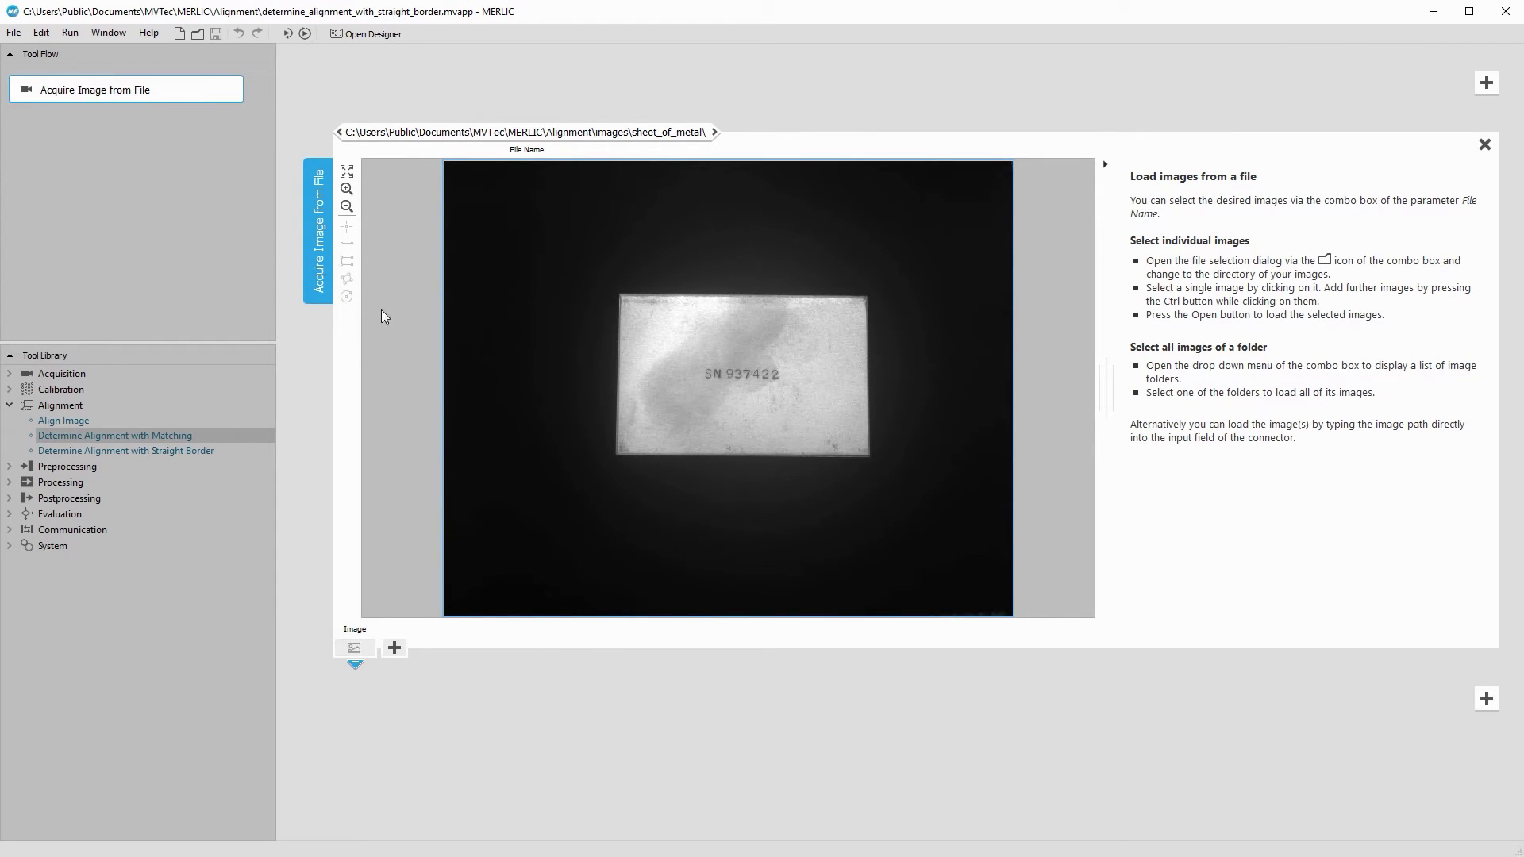
Step through the metal-sheet images, ending on sheet SN035486.
left_click(286, 34)
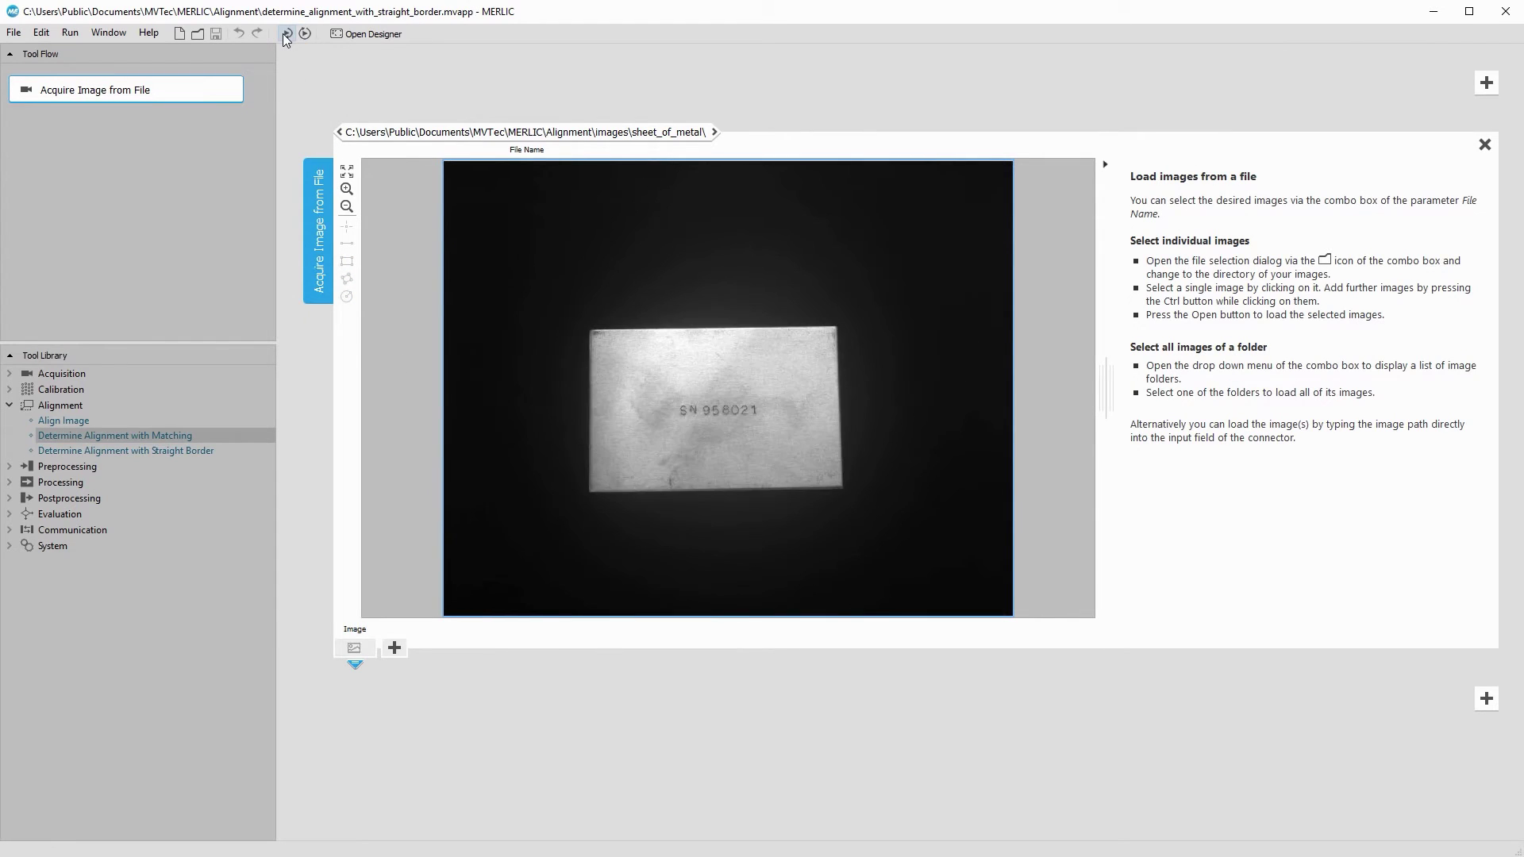
left_click(285, 34)
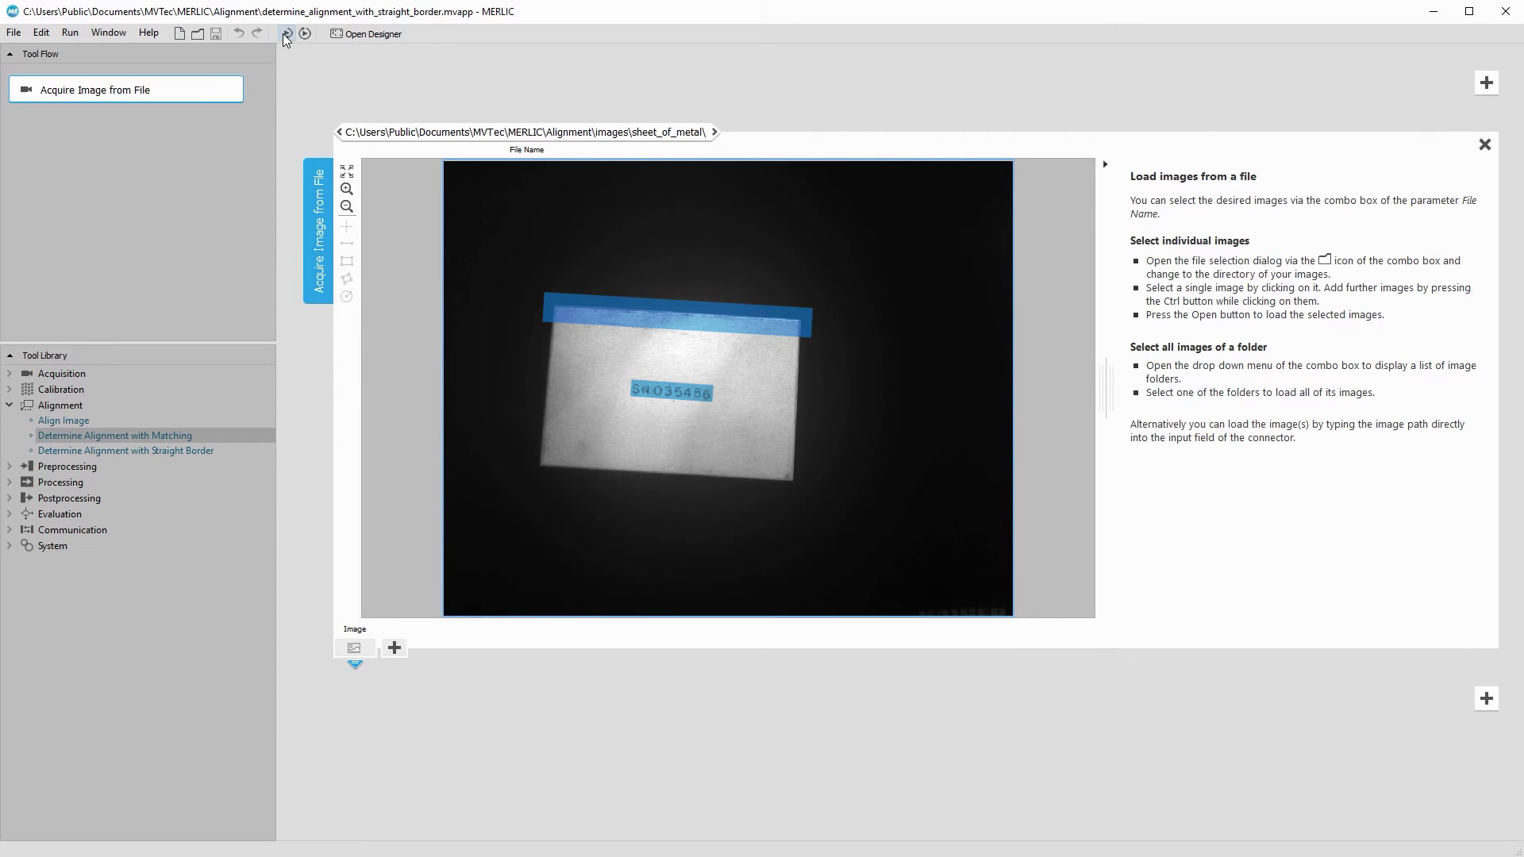
left_click(286, 35)
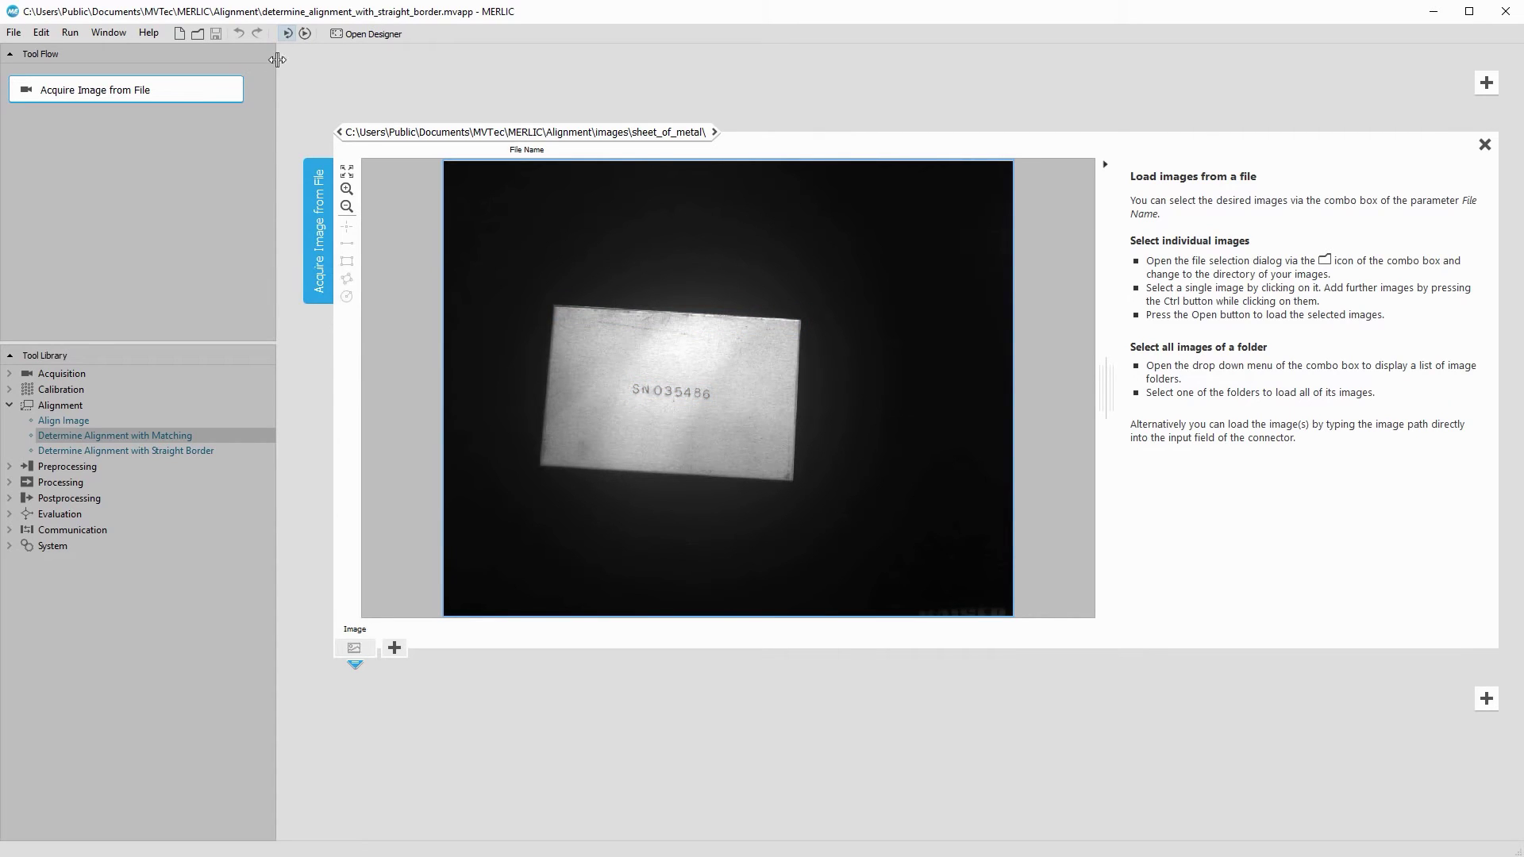
Add Determine Alignment with Straight Border and train it on the sheet's top border (contrast 78.172417).
left_click_drag(200, 450, 414, 694)
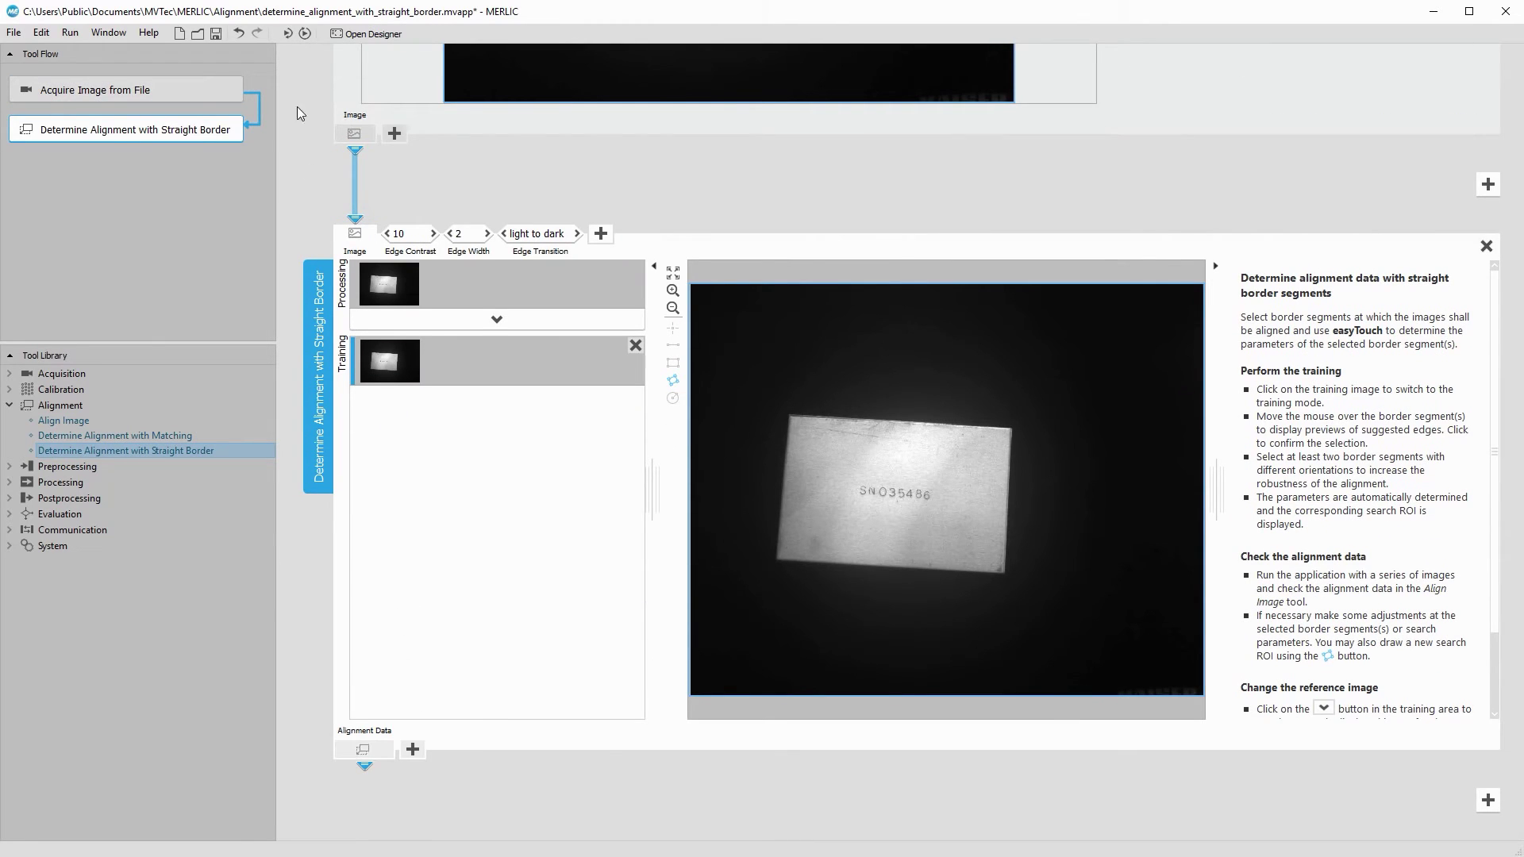
left_click(286, 35)
left_click(286, 35)
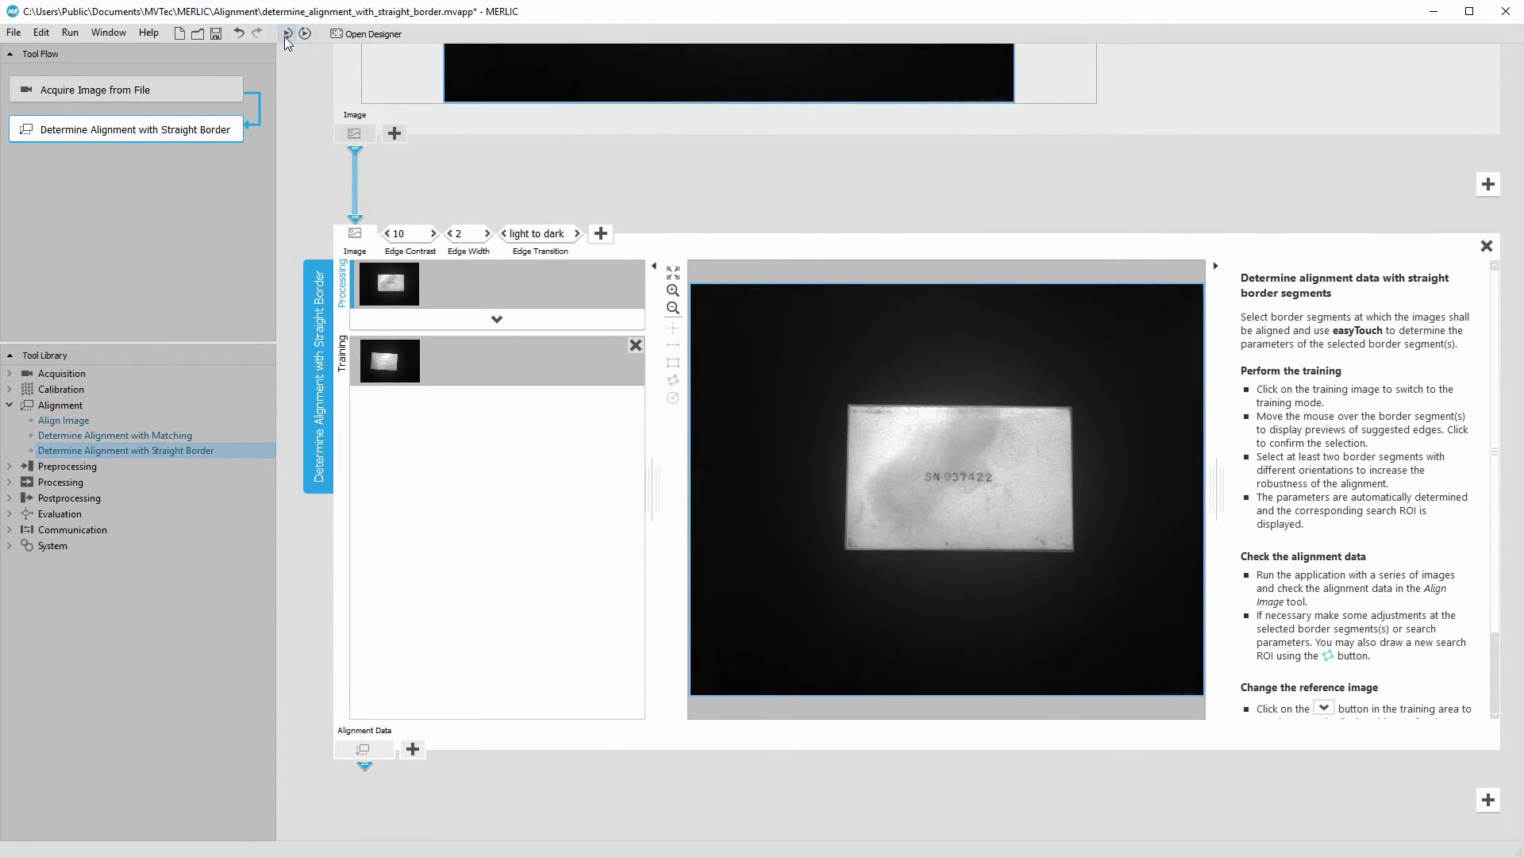
left_click(469, 326)
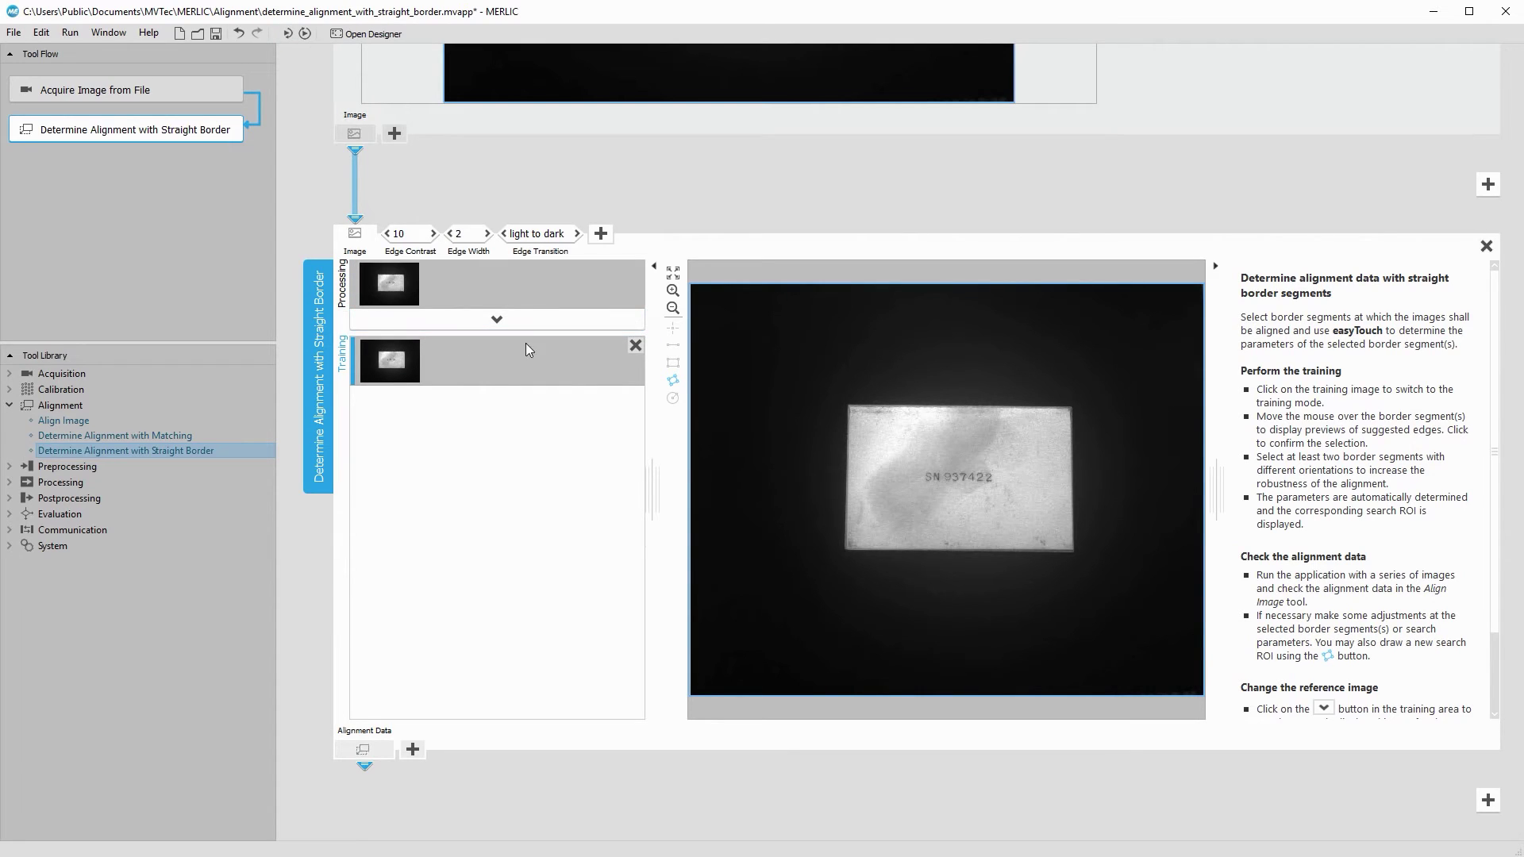
left_click(899, 409)
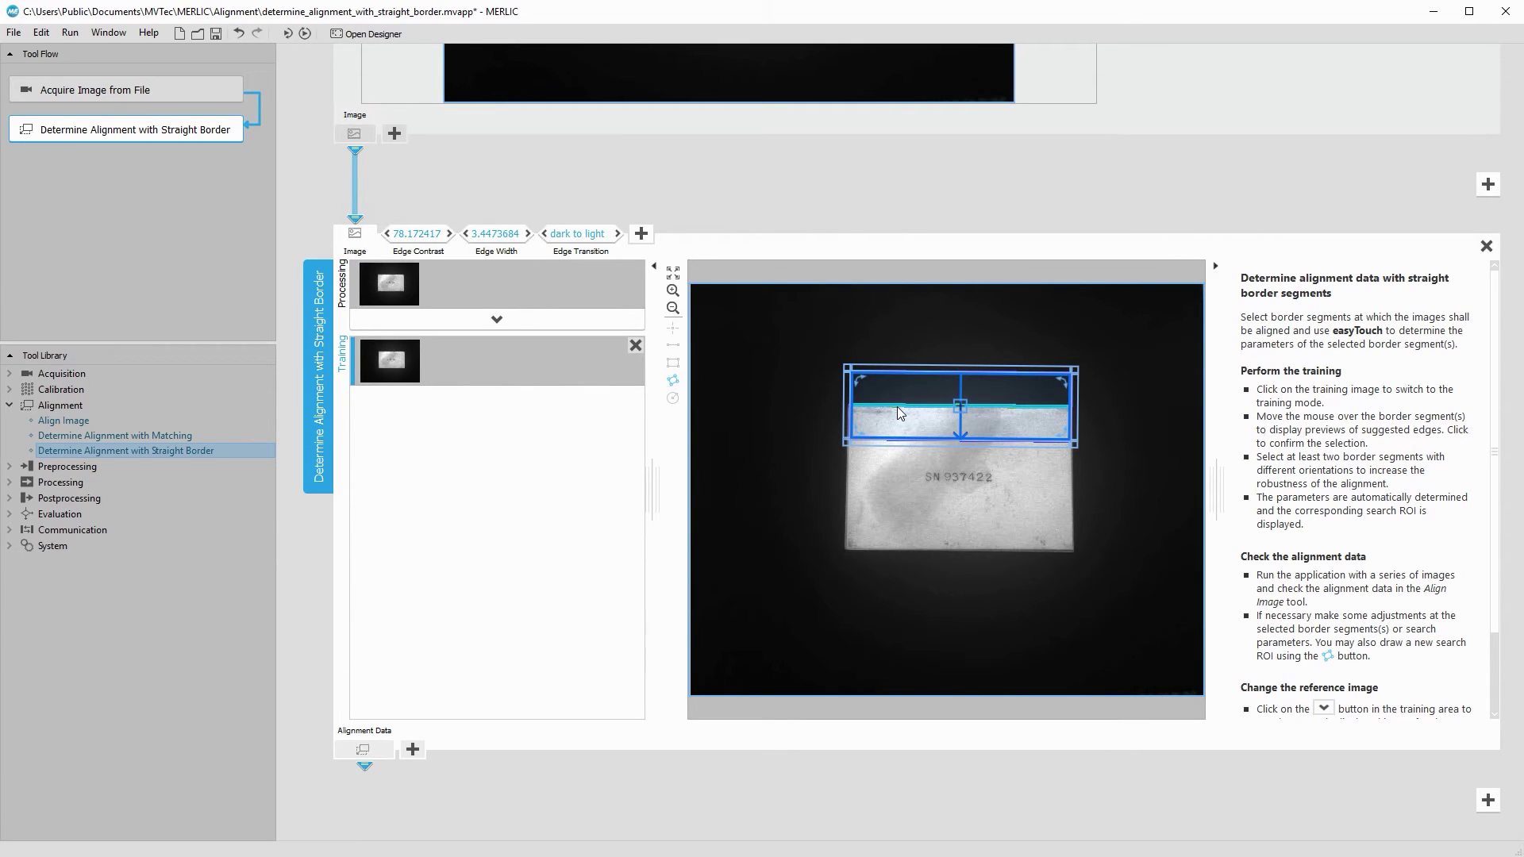
Stretch the top-border search region across the image width, then add Align Image after the alignment tool.
left_click_drag(846, 369, 705, 305)
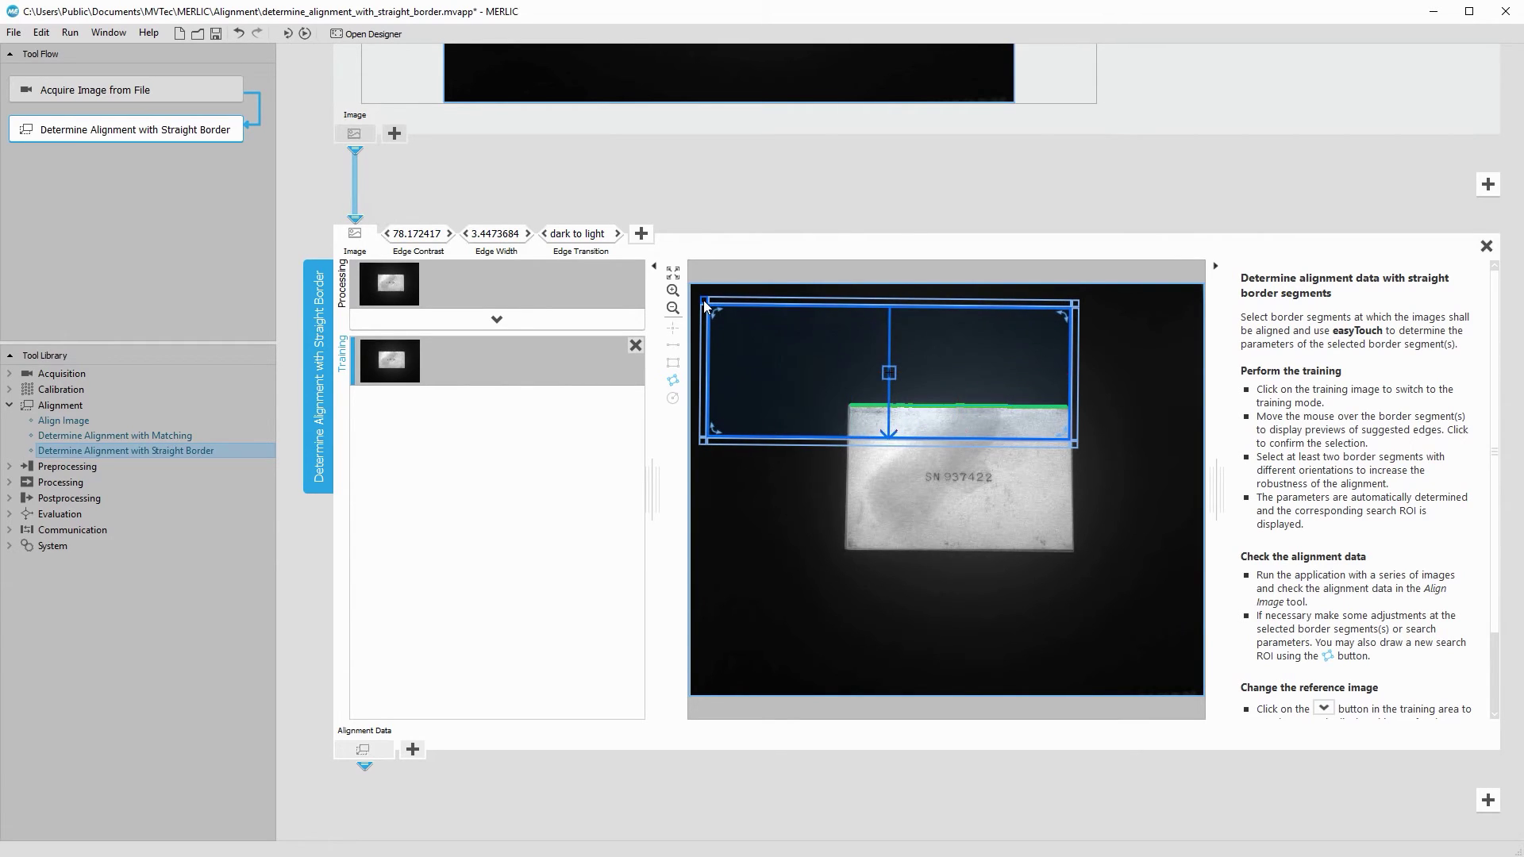
left_click_drag(1075, 443, 1182, 554)
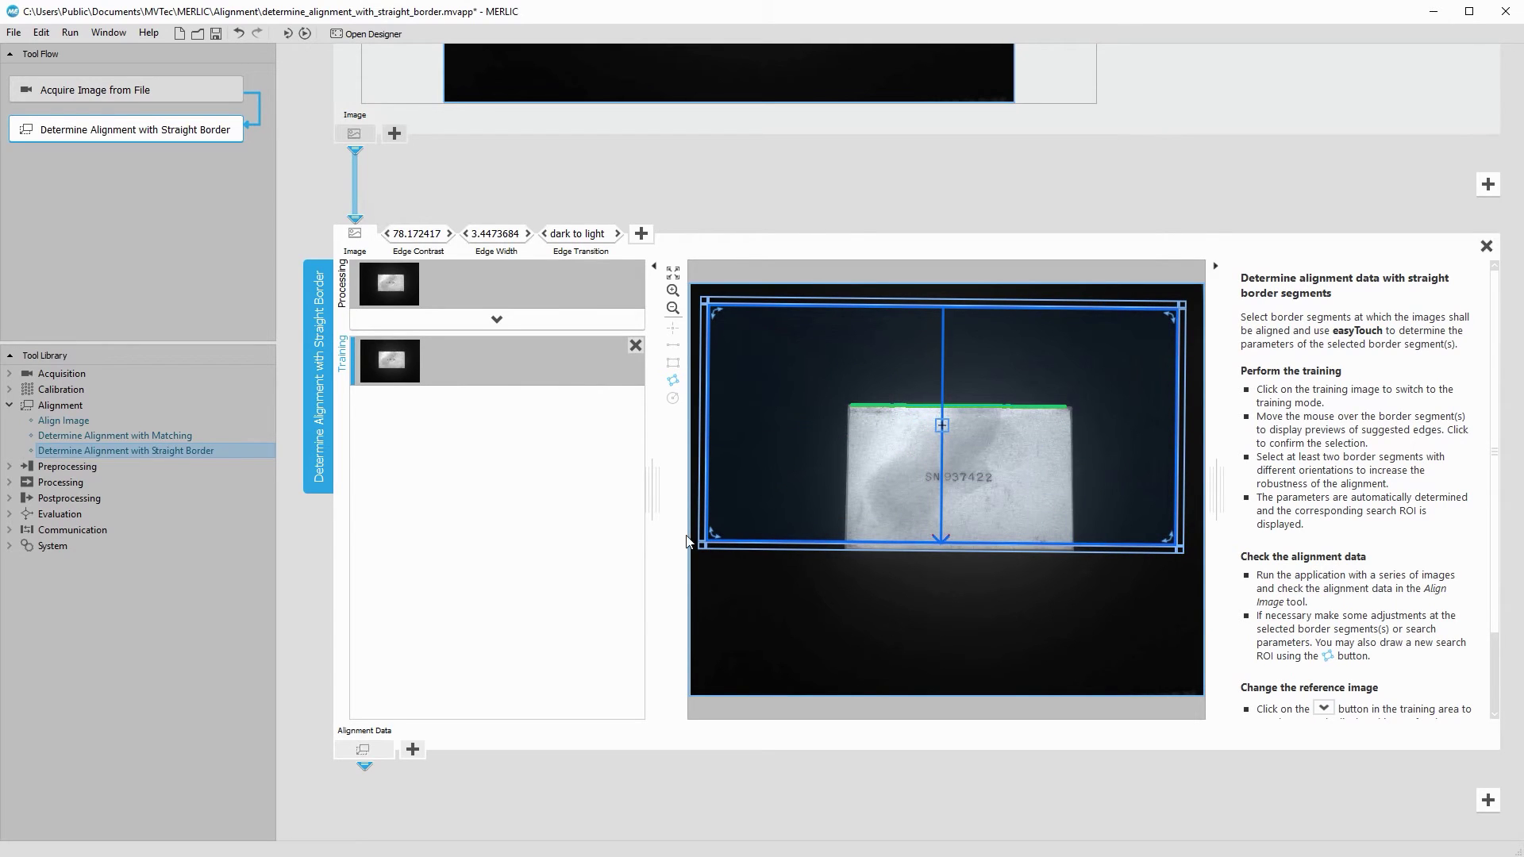
left_click_drag(163, 422, 443, 783)
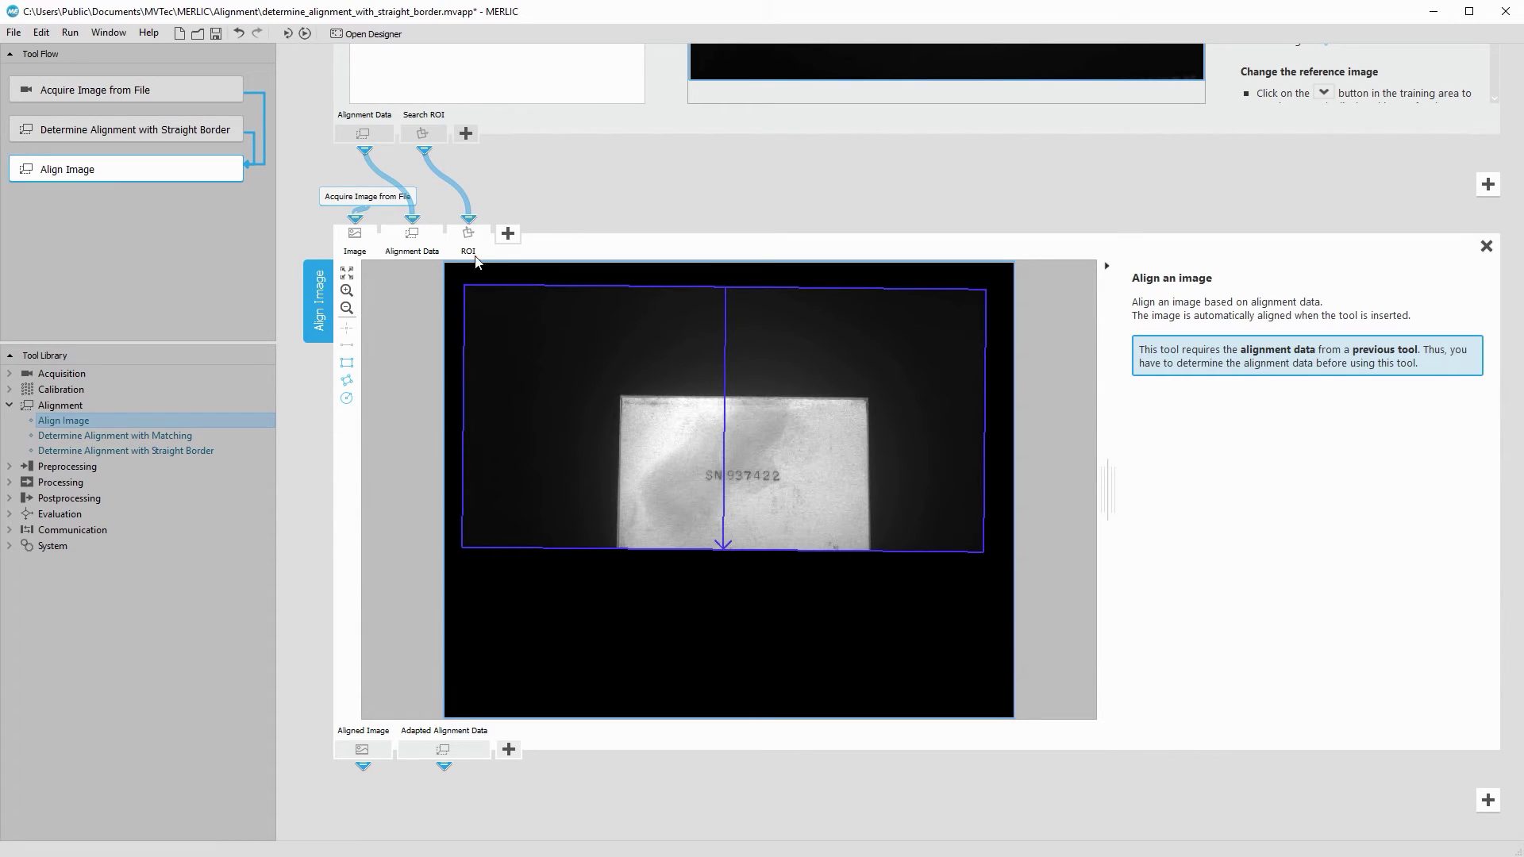
Detach the search ROI from Align Image, check a continuous run, and reopen the straight-border training image.
left_click_drag(468, 219, 535, 189)
left_click(305, 34)
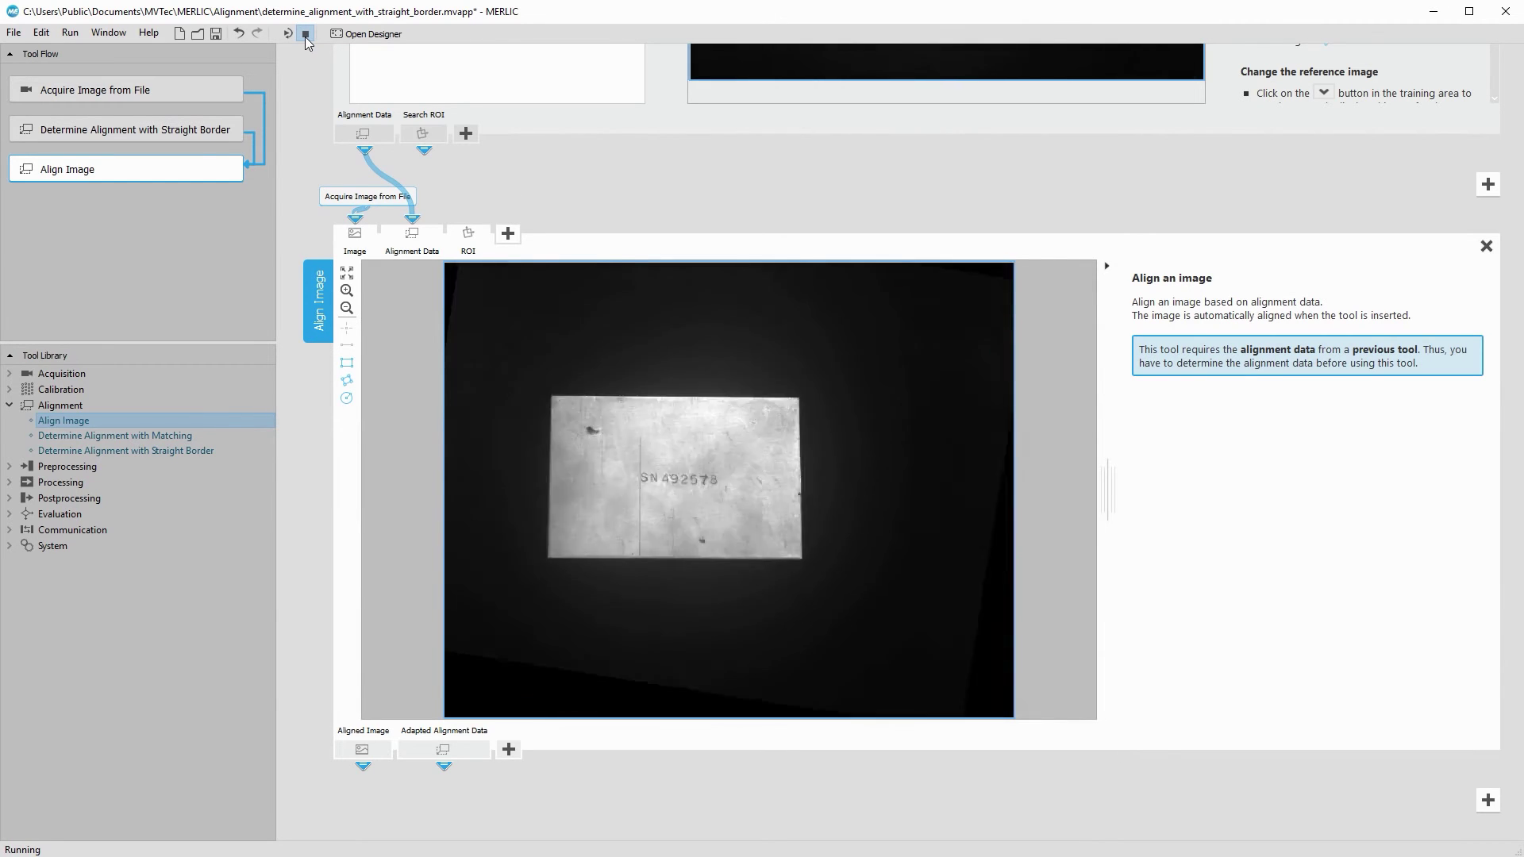
left_click(305, 35)
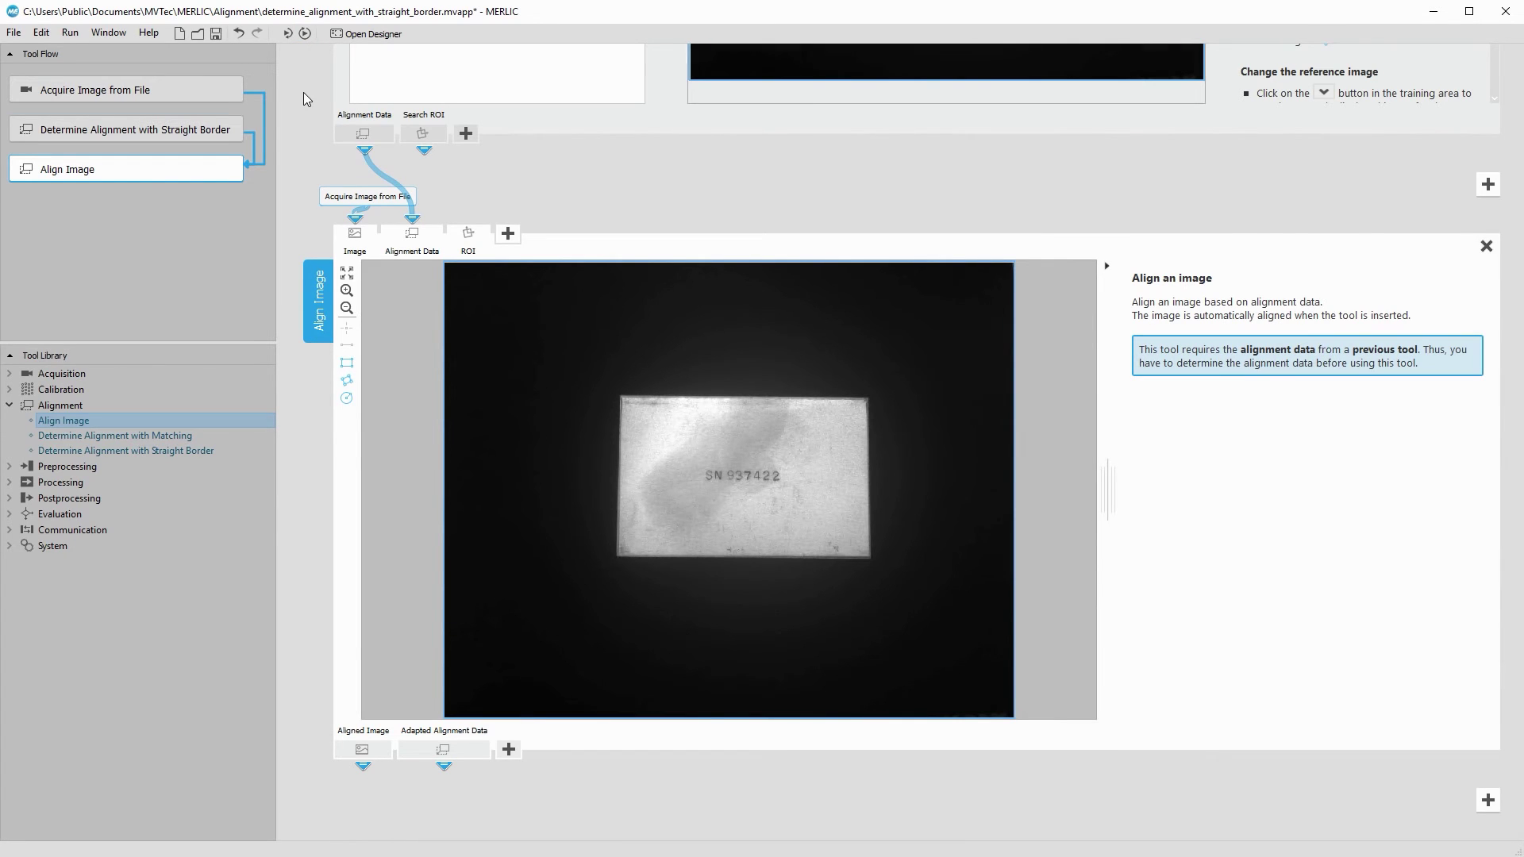
key("Up")
left_click(445, 297)
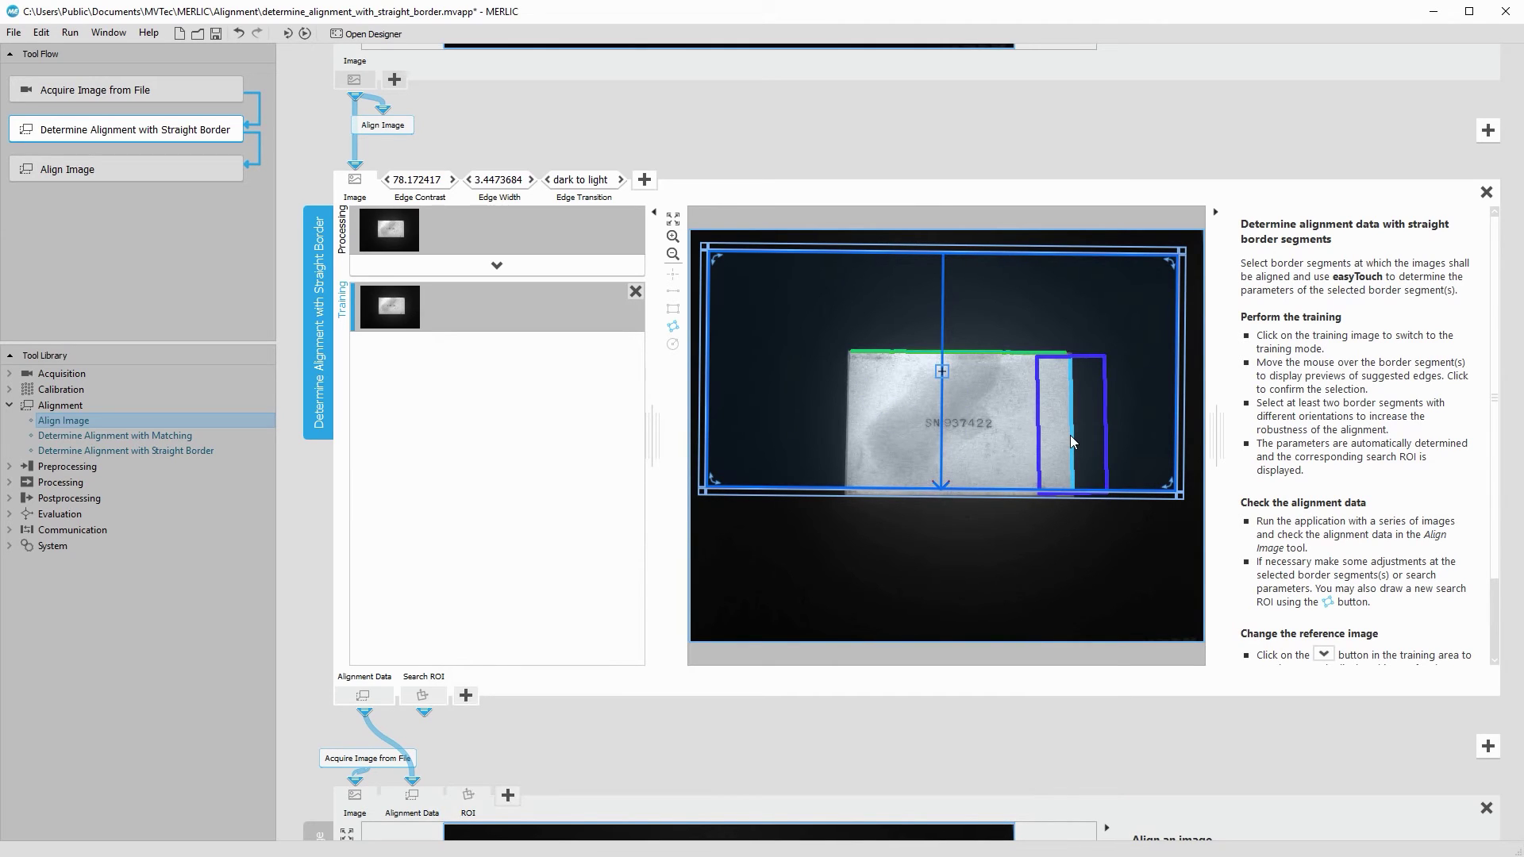
Add the sheet's right border as an alignment edge with an enlarged search box.
left_click(1070, 438)
left_click_drag(1088, 424, 1174, 274)
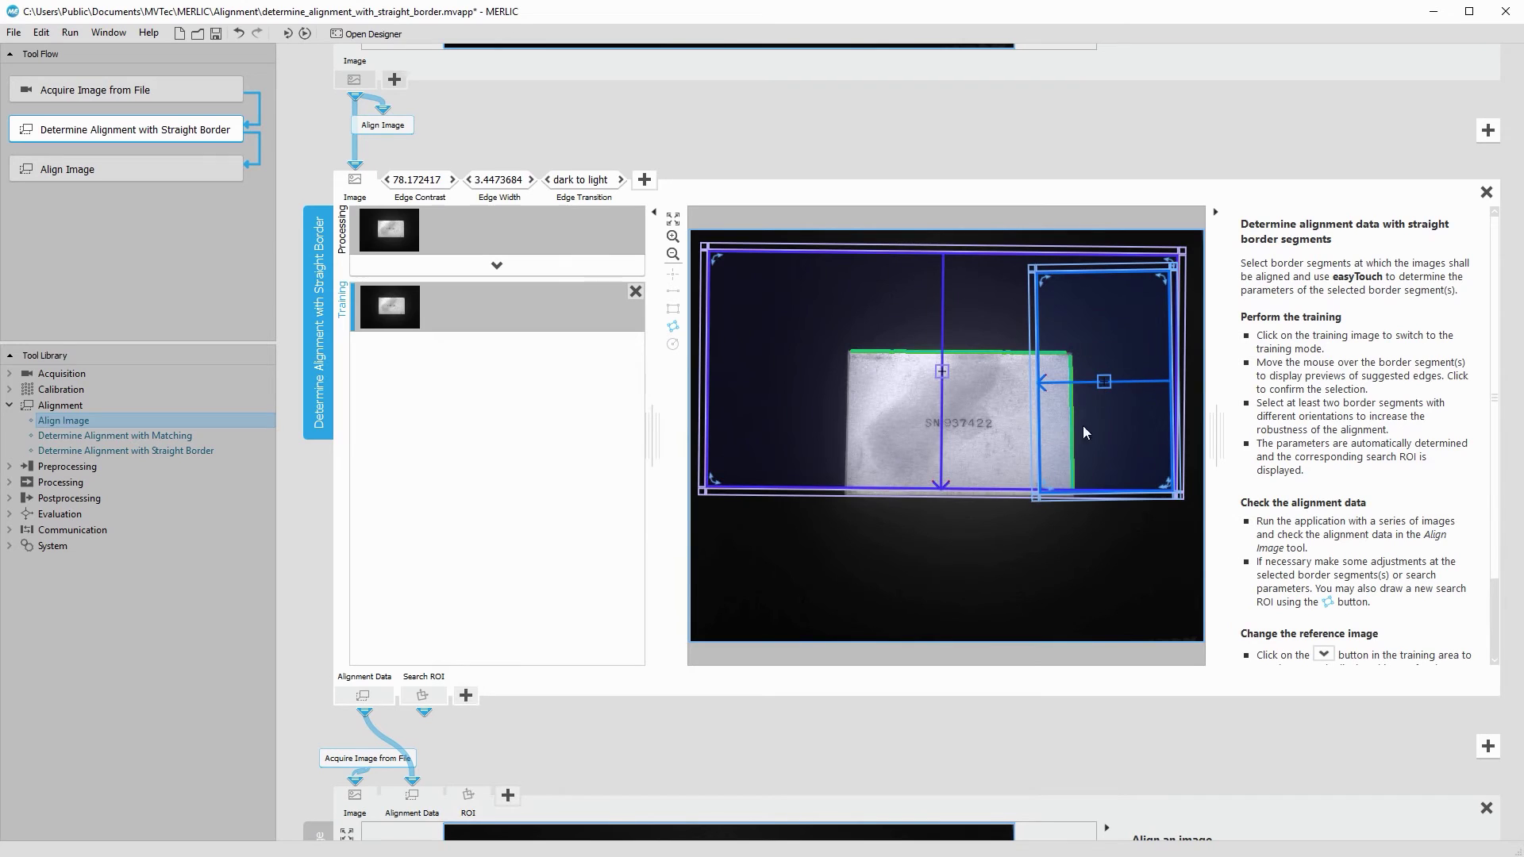
left_click_drag(1036, 497, 930, 609)
Run the app continuously to confirm Align Image still straightens the sheets, then stop.
scroll(875, 603, "down", 5)
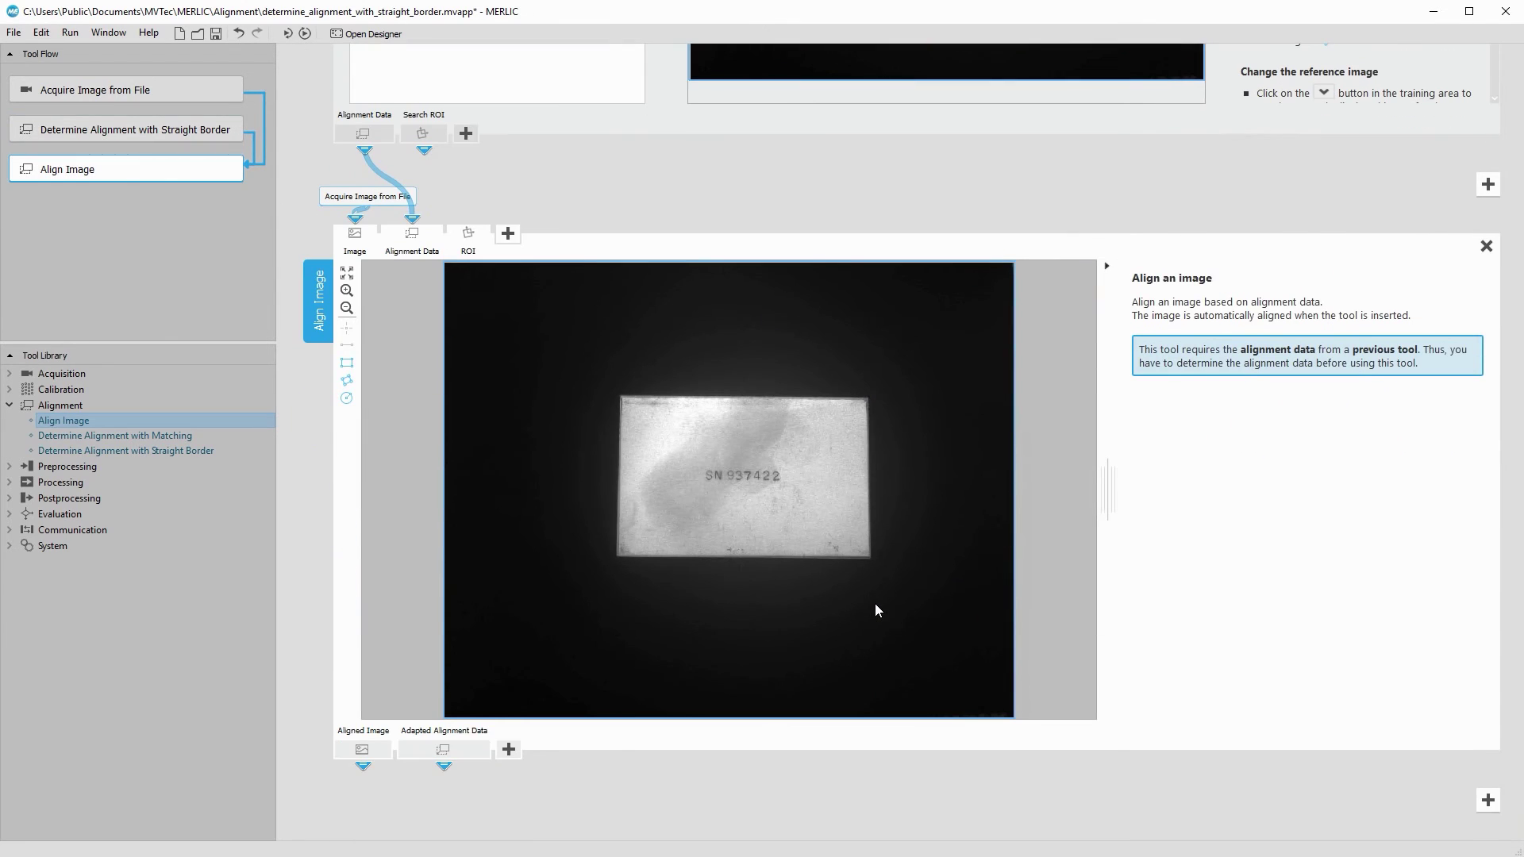
left_click(304, 34)
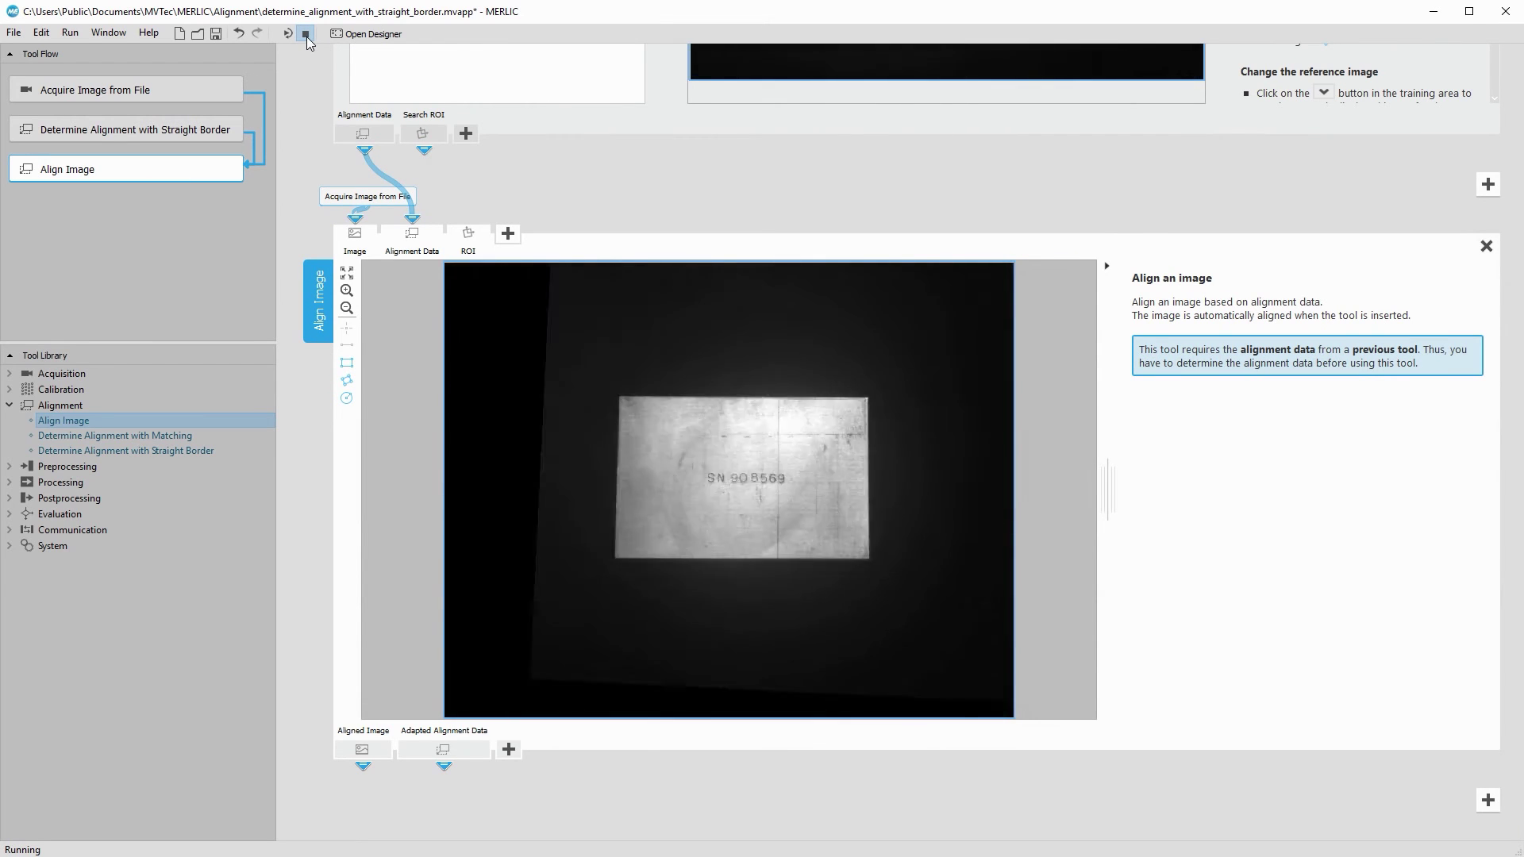
left_click(306, 36)
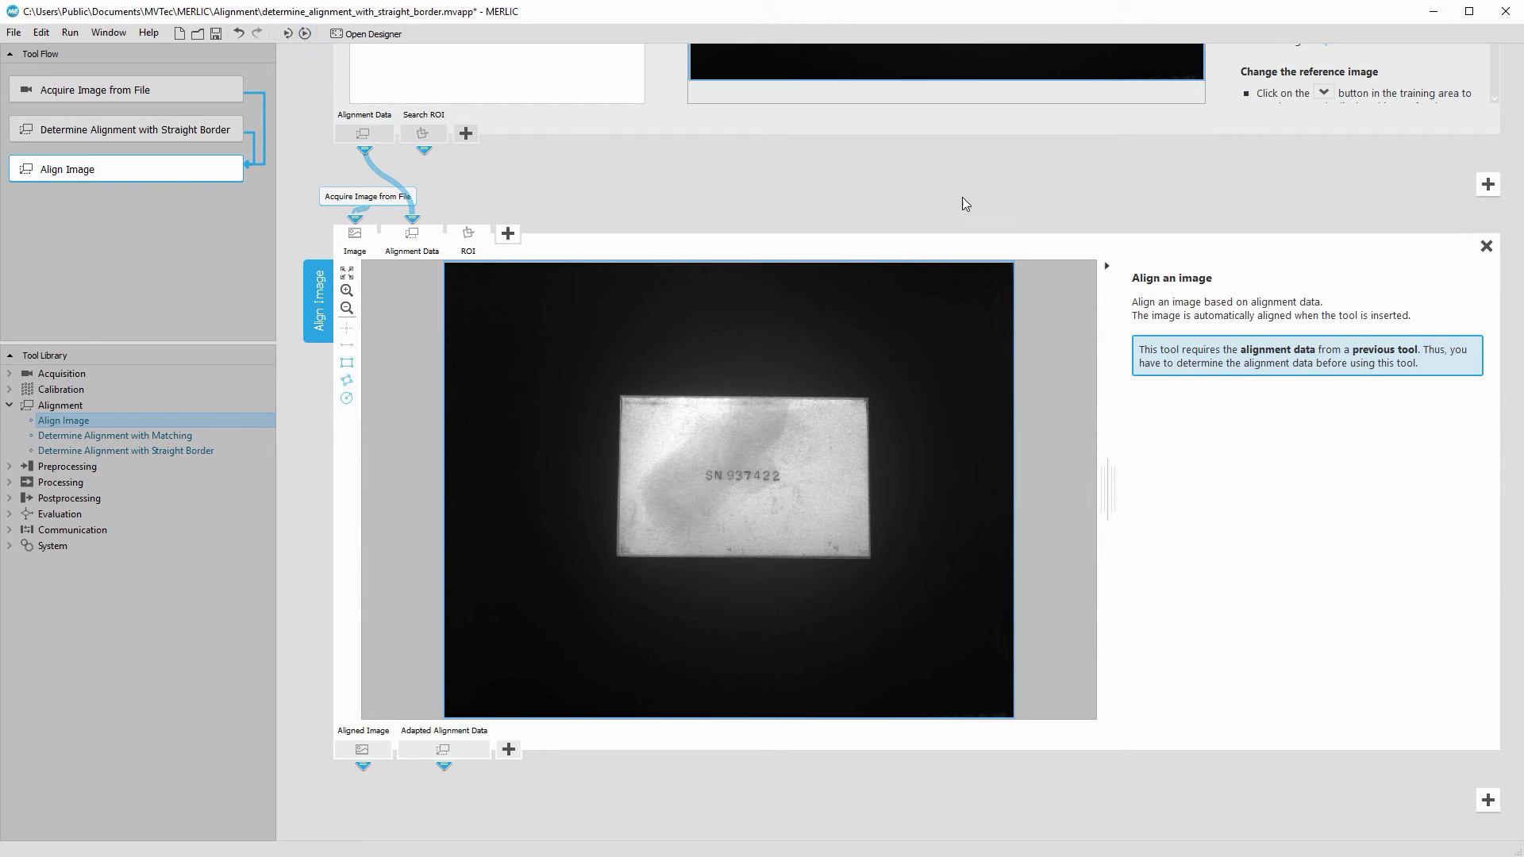
Replace Align Image with Measure Opposite Edges from Processing > Measuring after the alignment tool.
left_click(1486, 246)
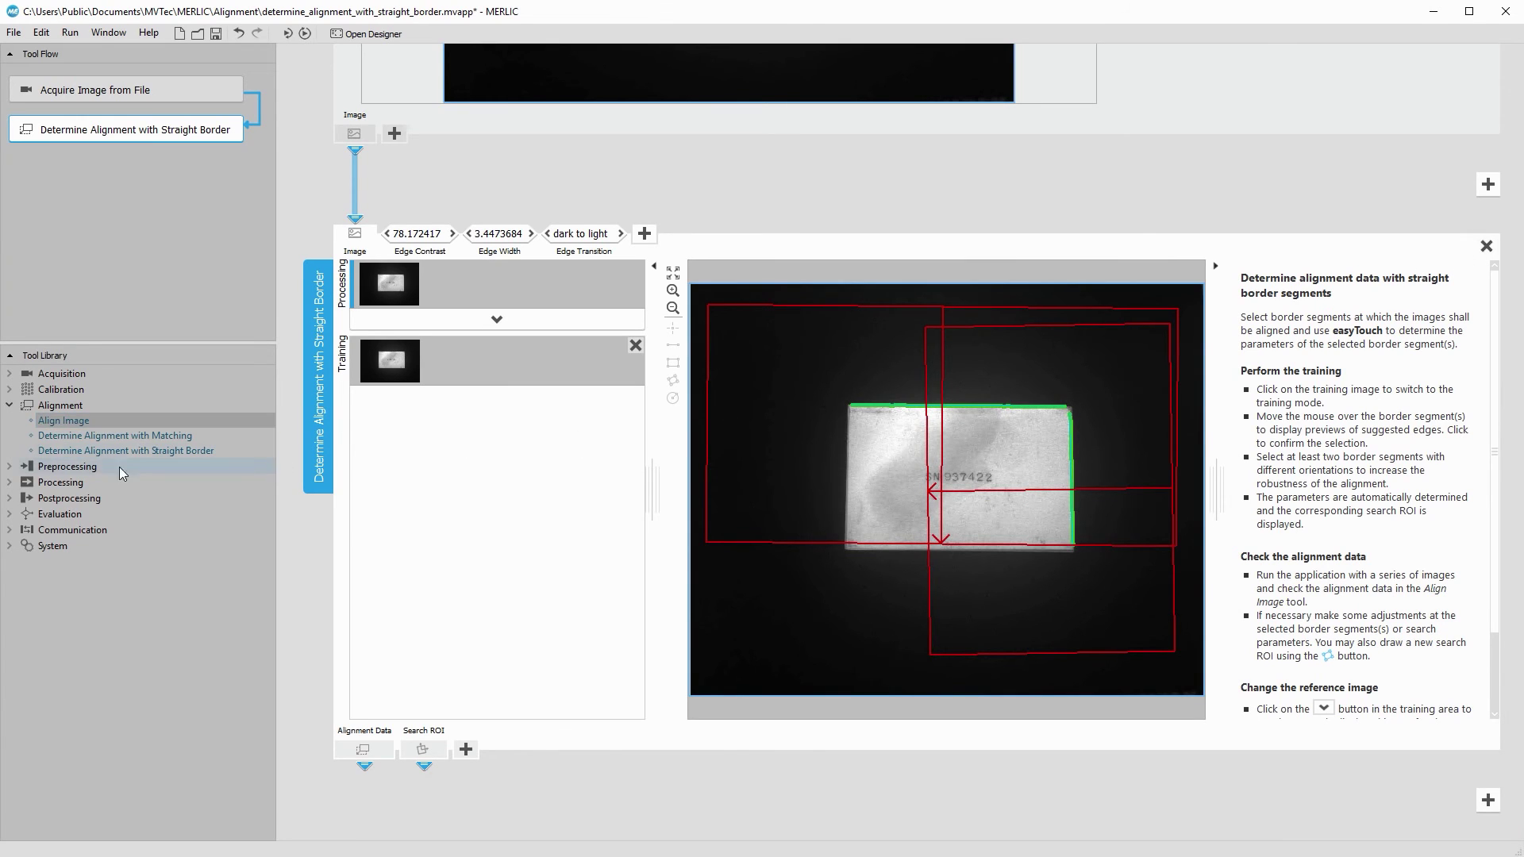
left_click(11, 483)
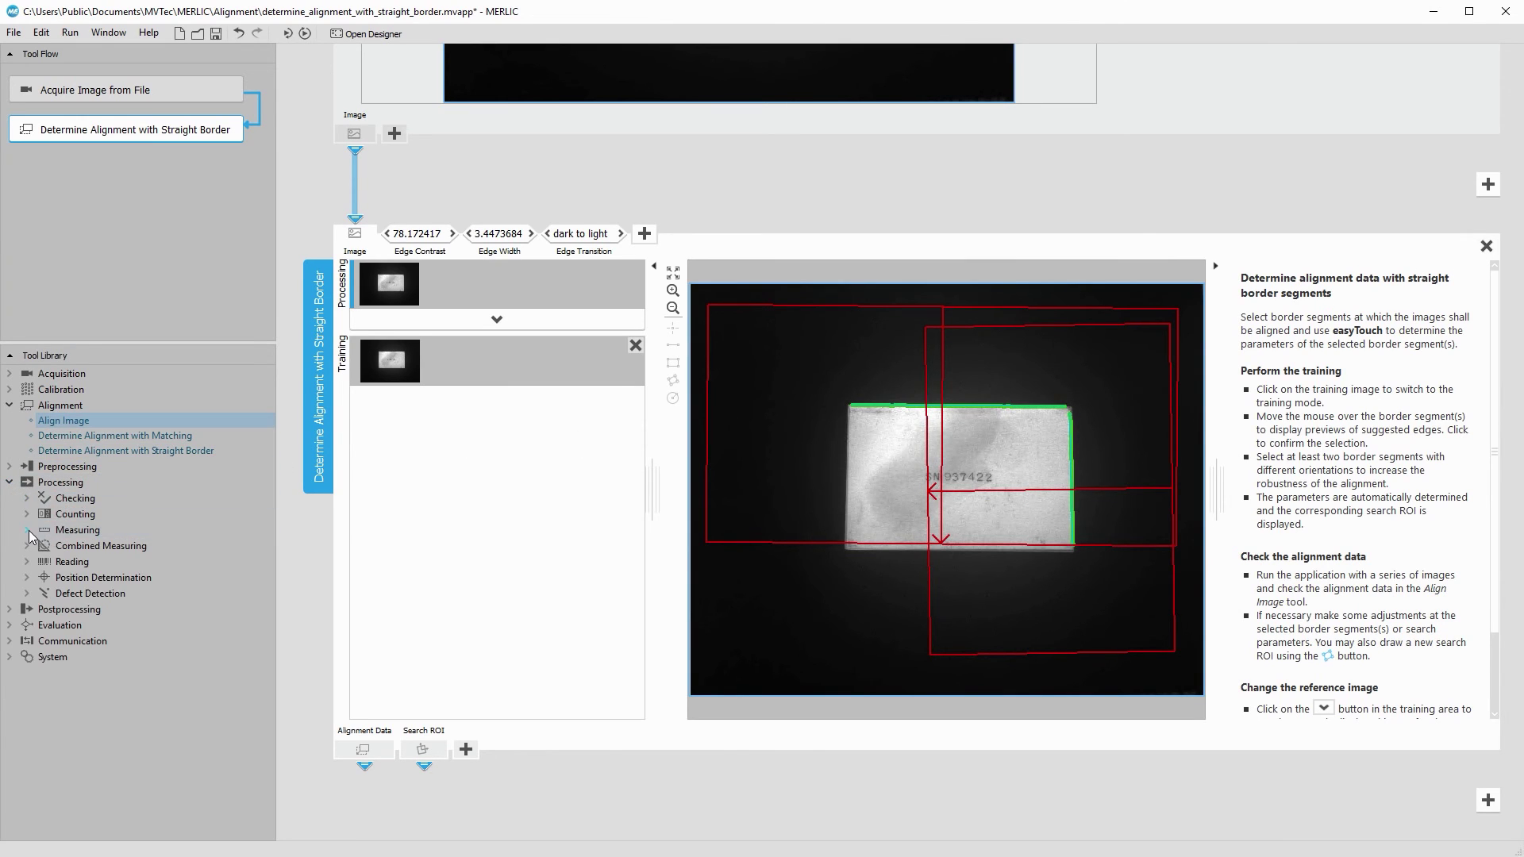
left_click(28, 531)
left_click_drag(111, 591, 378, 779)
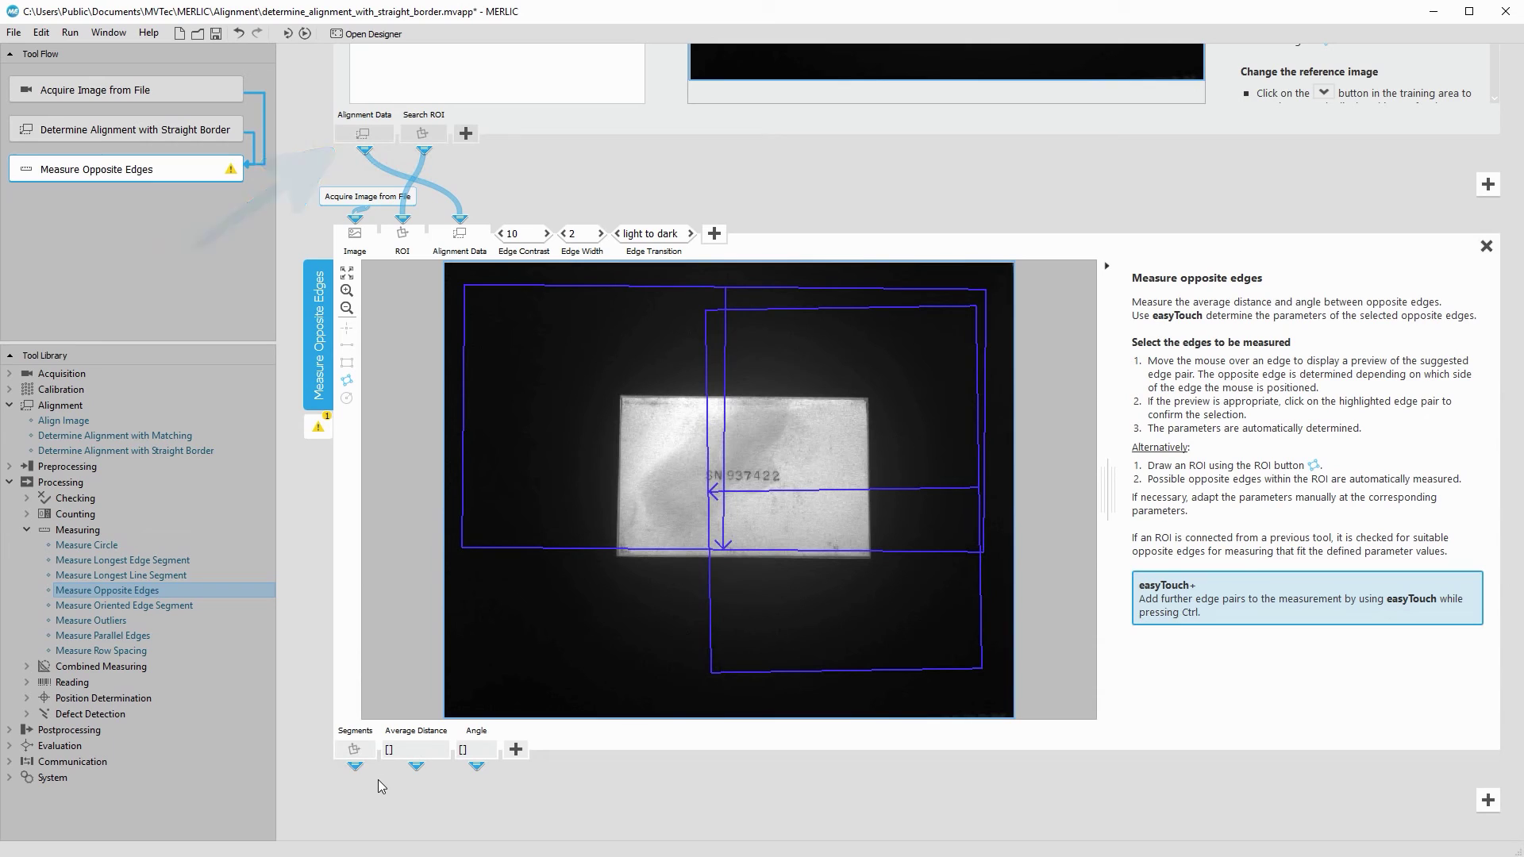
Detach the search ROI, pick the sheet's top/bottom edge pair, and measure four more sheets (362.93923 average distance).
left_click_drag(407, 220, 489, 184)
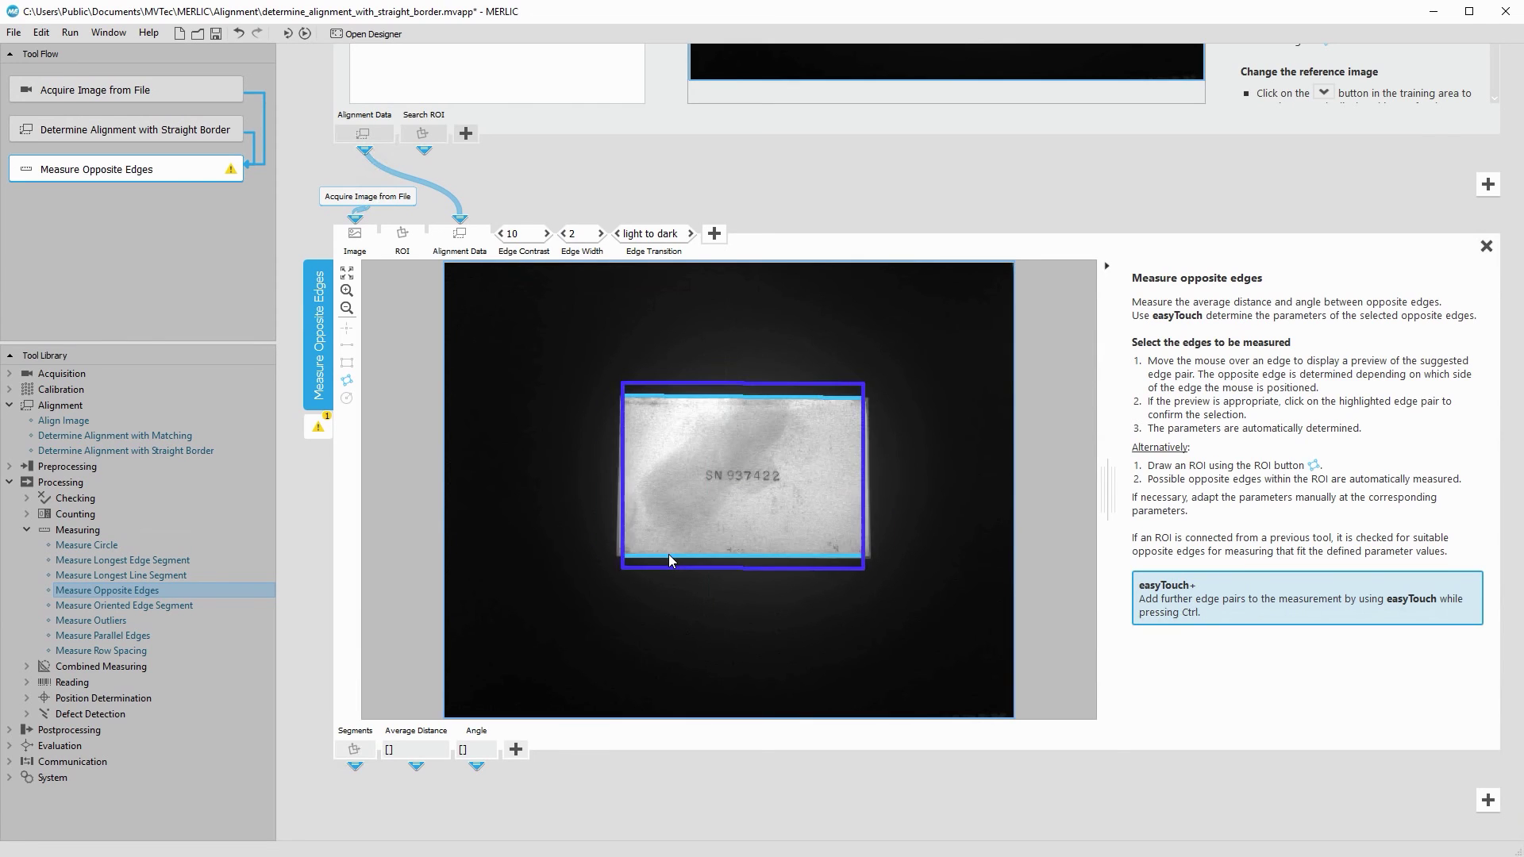
left_click(668, 554)
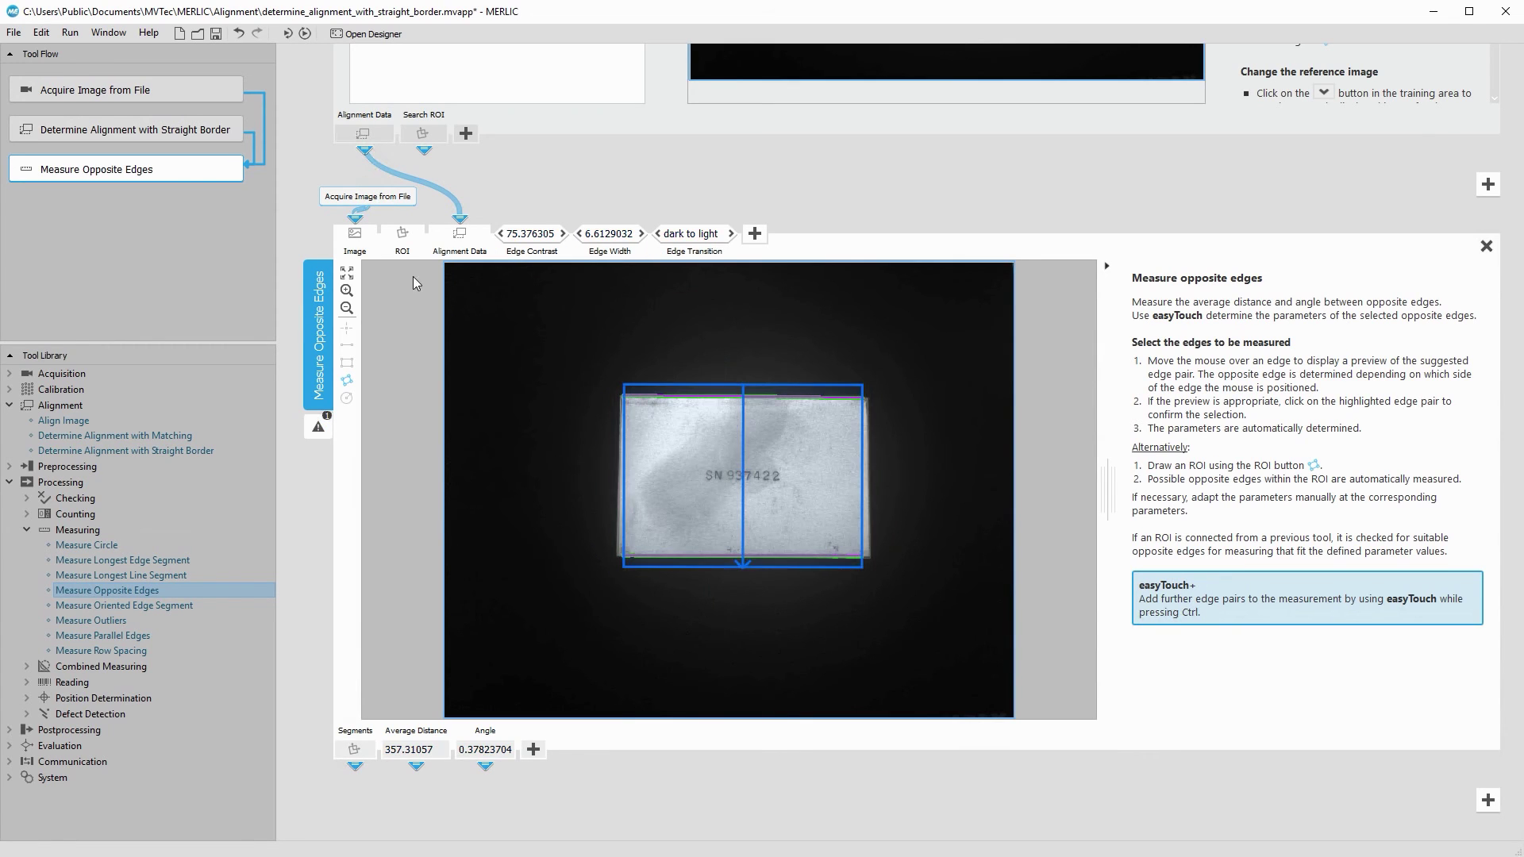
left_click(287, 33)
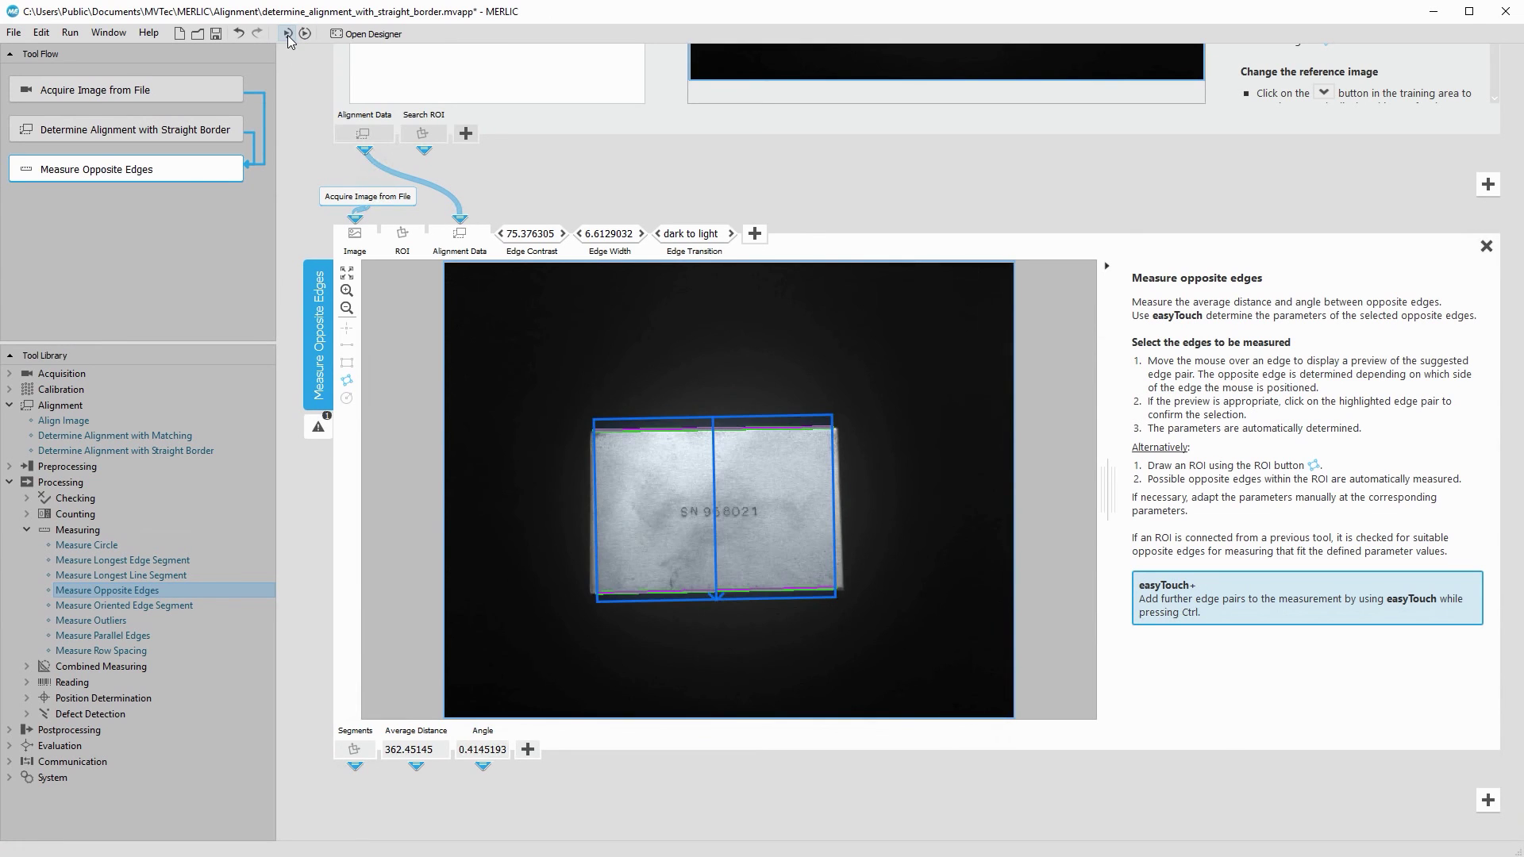
left_click(288, 33)
left_click(287, 33)
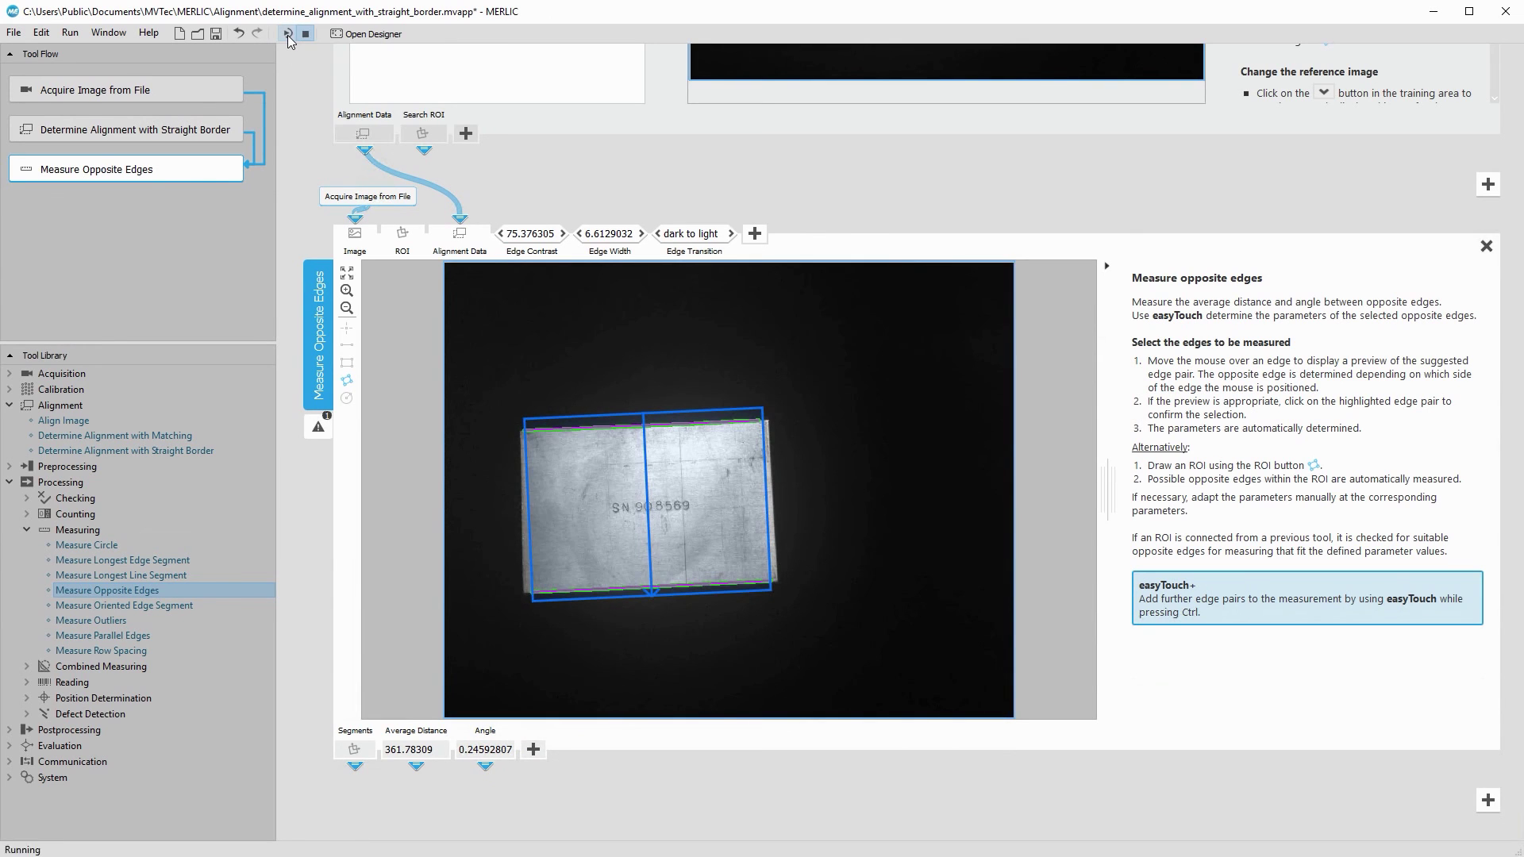
left_click(287, 33)
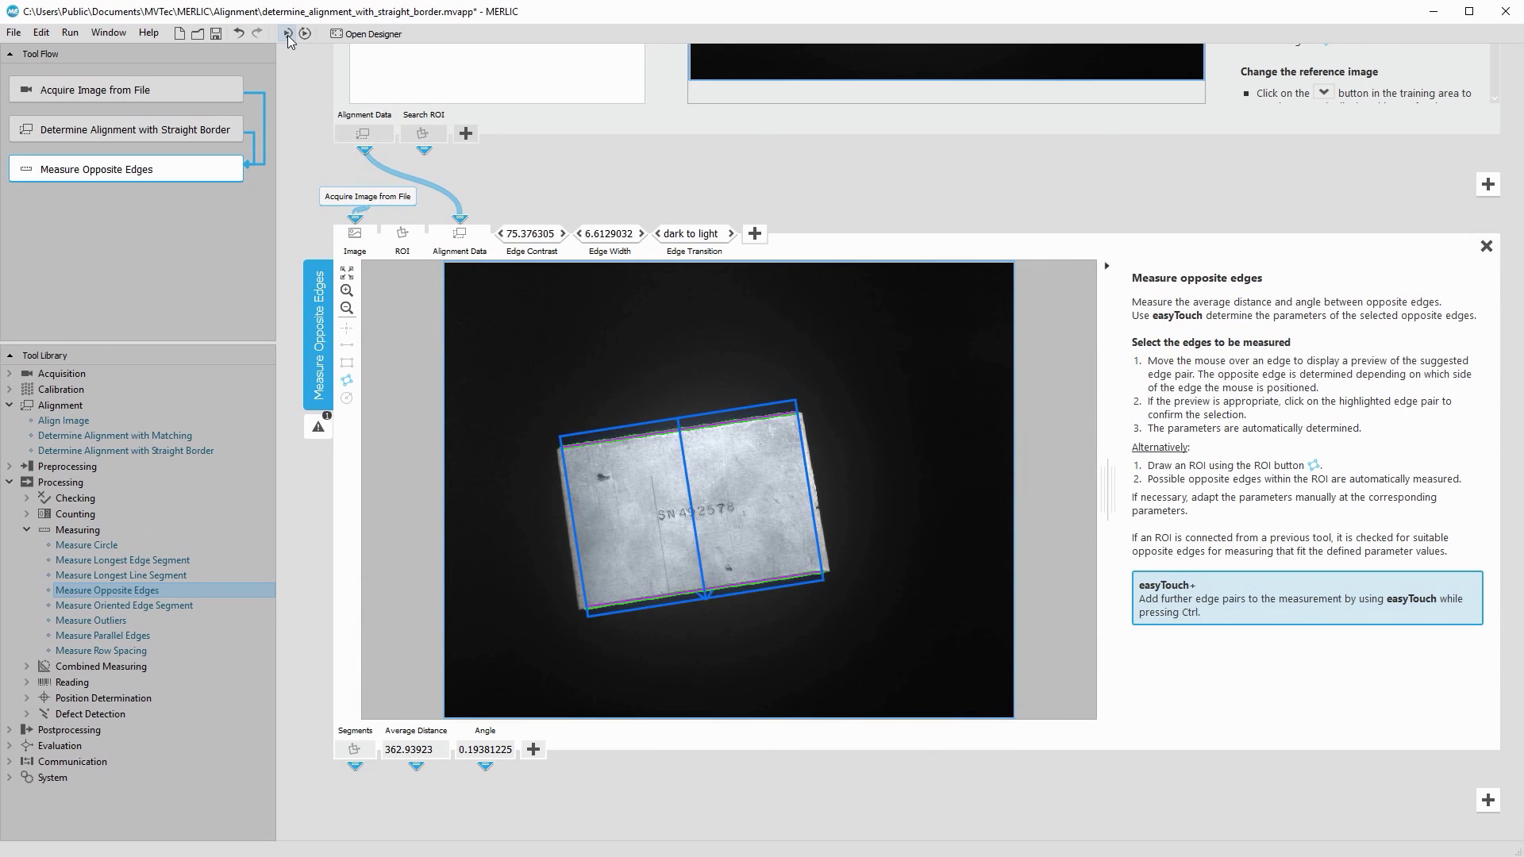